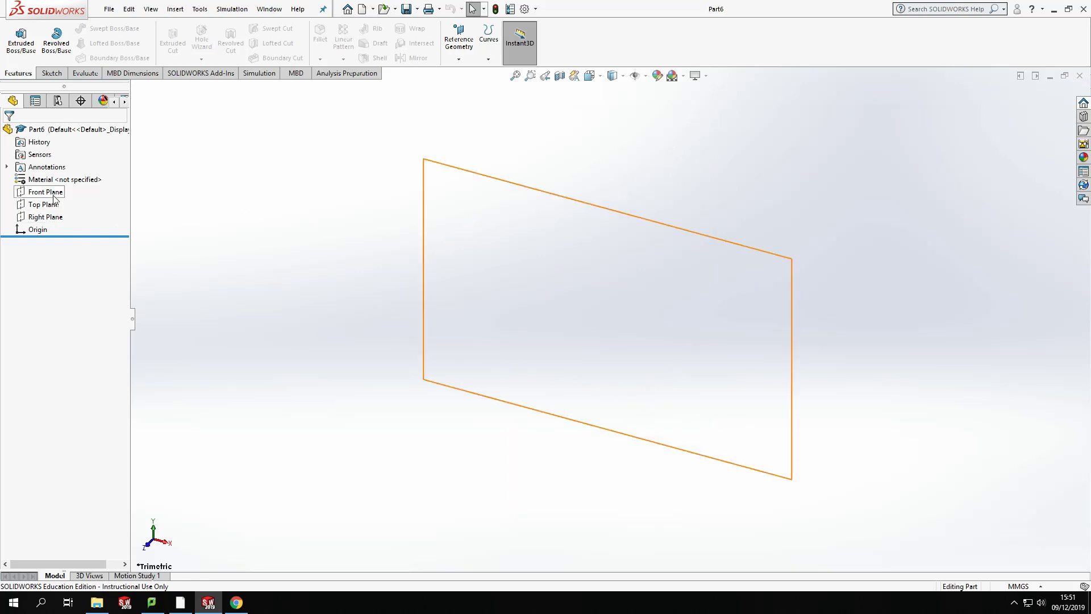
Start a sketch on the Front Plane and draw a six-sided polygon centred on the origin
click(45, 192)
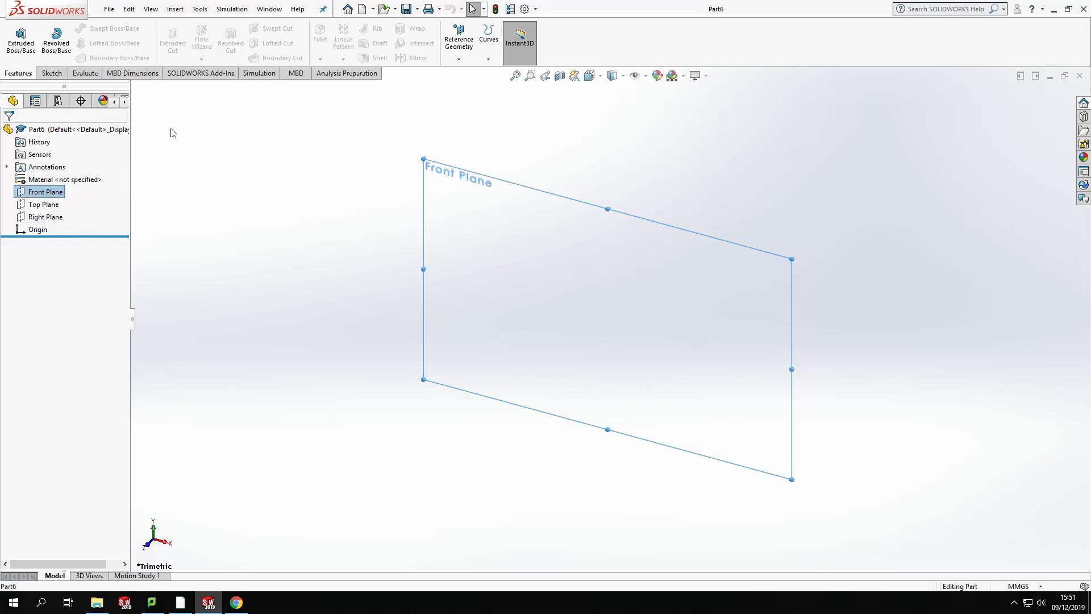
click(52, 73)
click(16, 39)
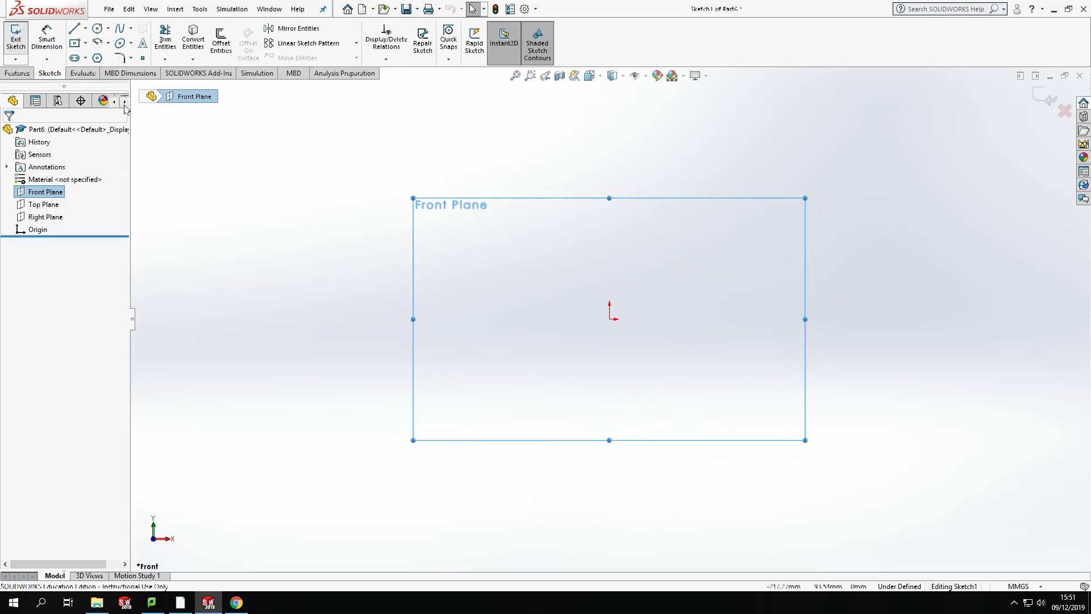
click(97, 57)
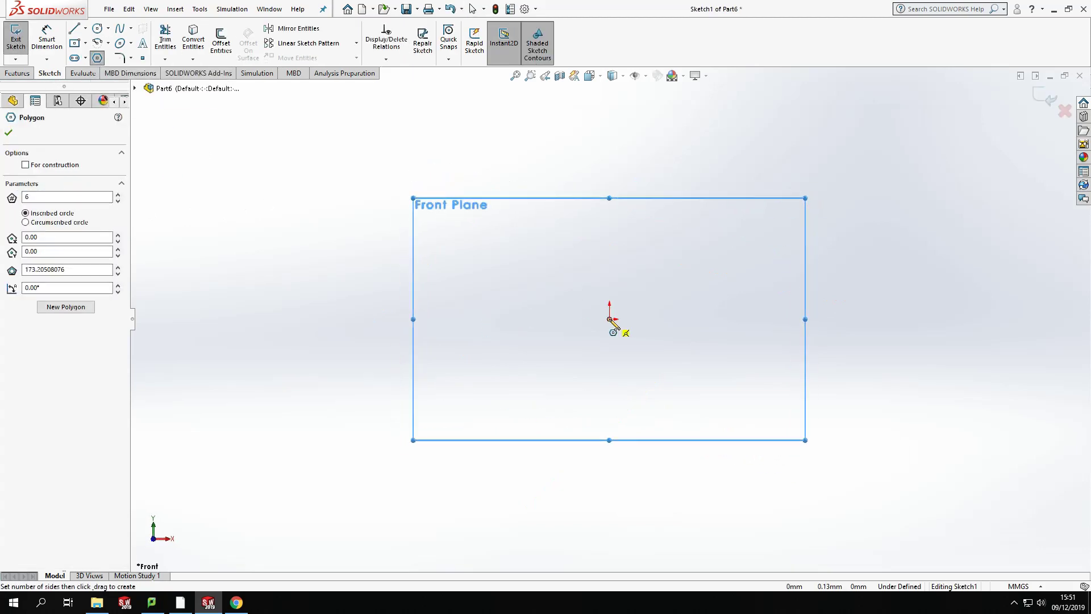
drag(609, 319, 625, 259)
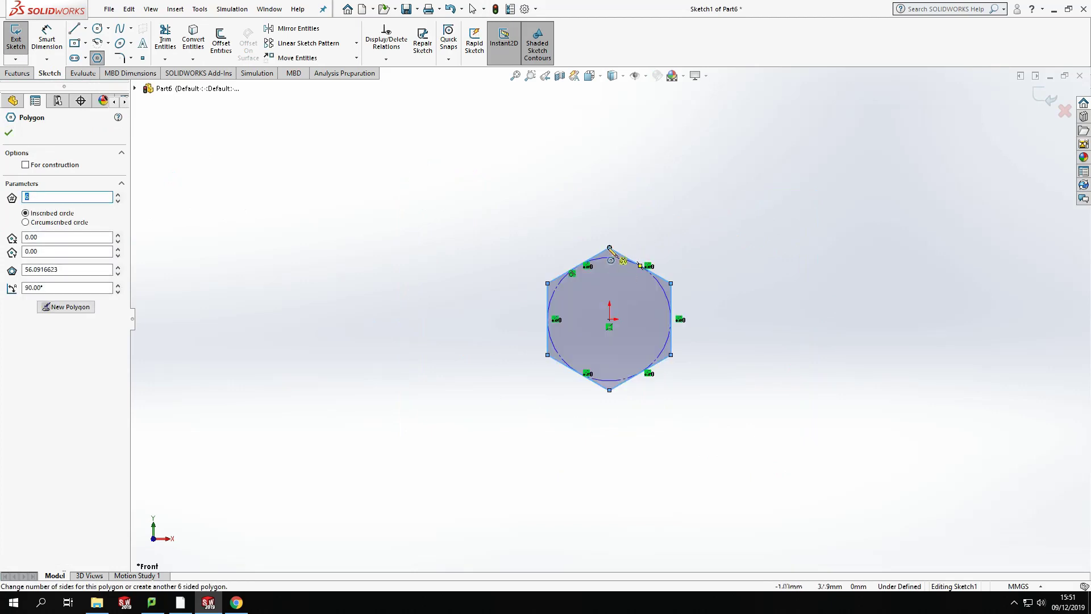
key(Escape)
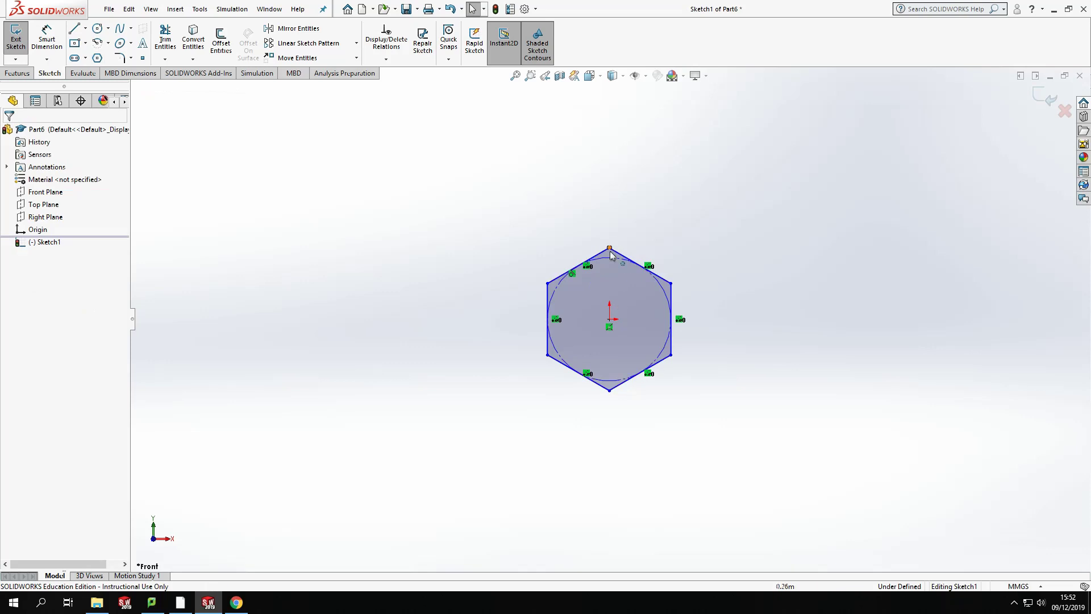
Add a Vertical relation between the hexagon's top corner and its centre point
click(610, 250)
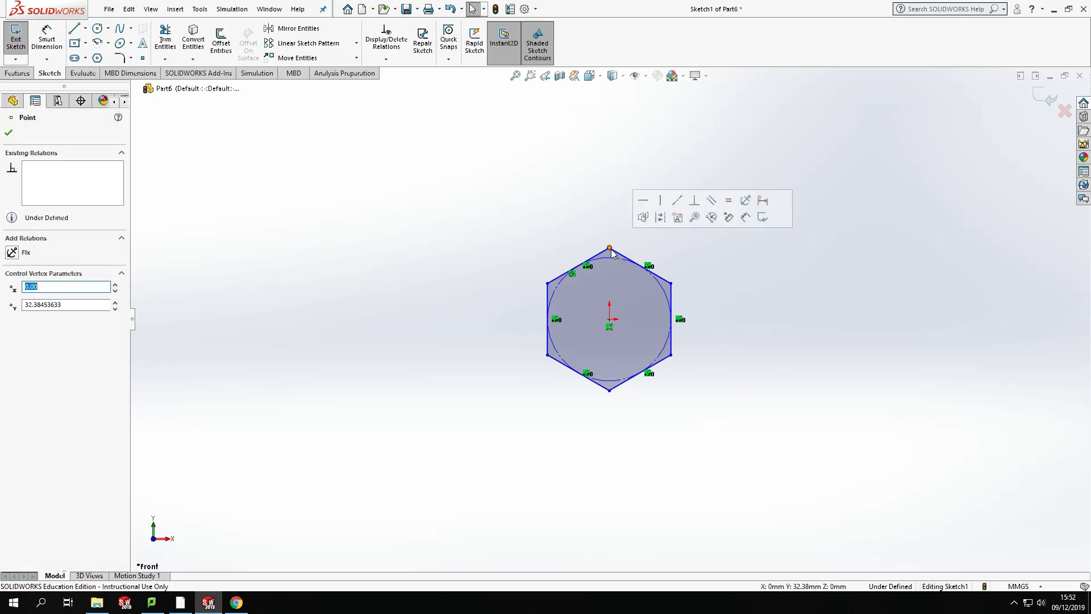
ctrl+click(609, 319)
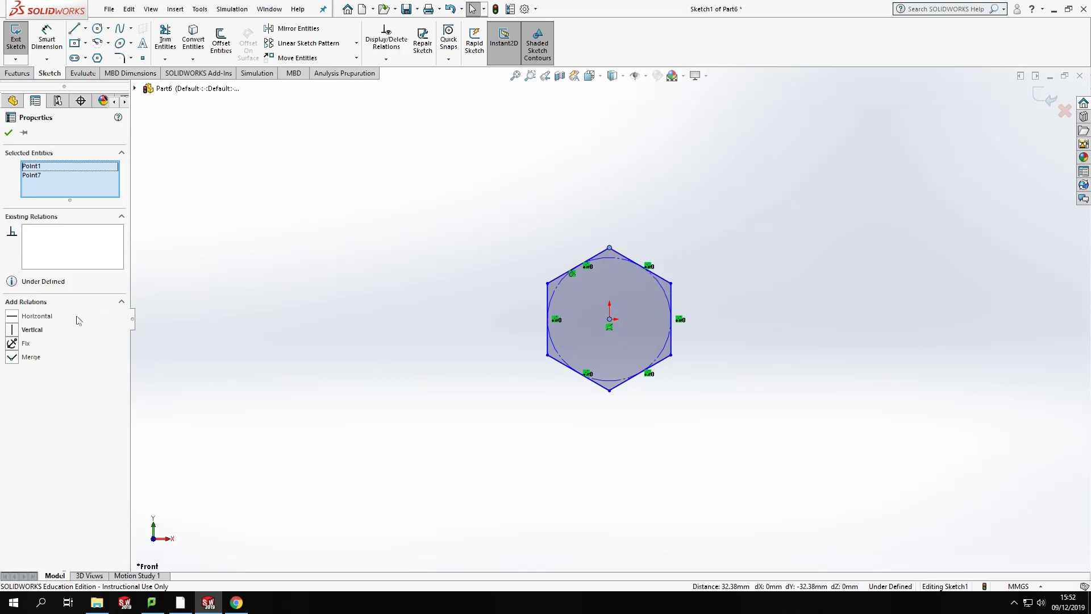
click(12, 330)
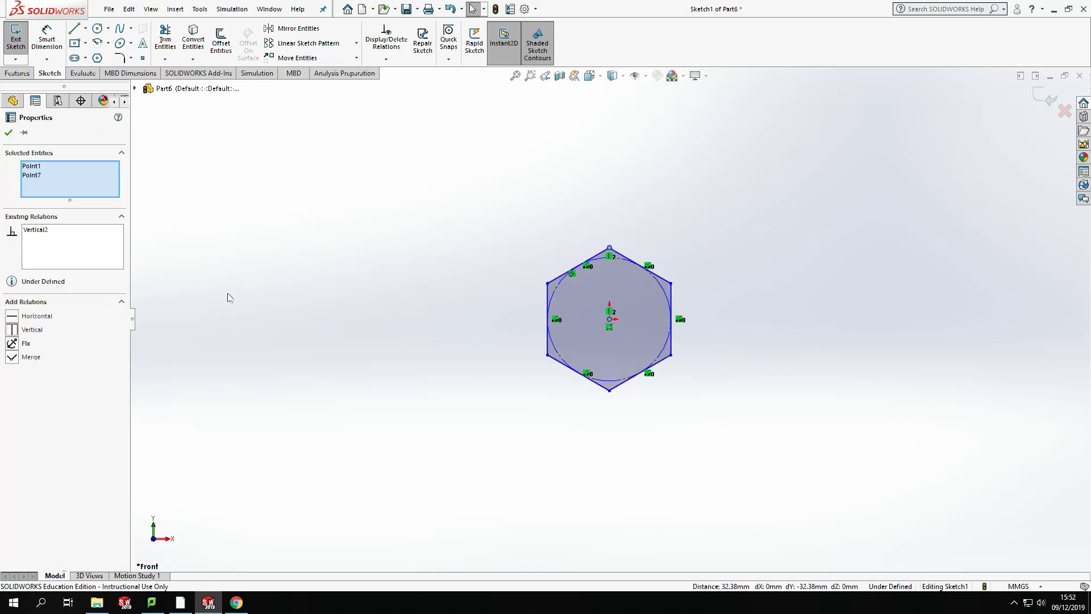
click(278, 294)
Dimension the hexagon's two vertical flats 17 mm apart
click(46, 40)
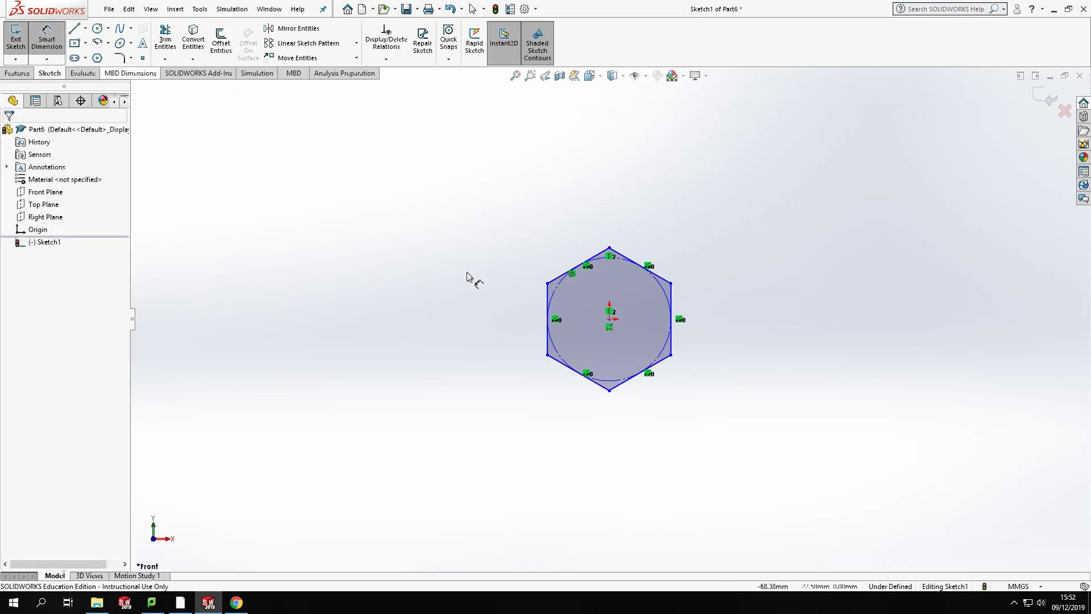
click(547, 311)
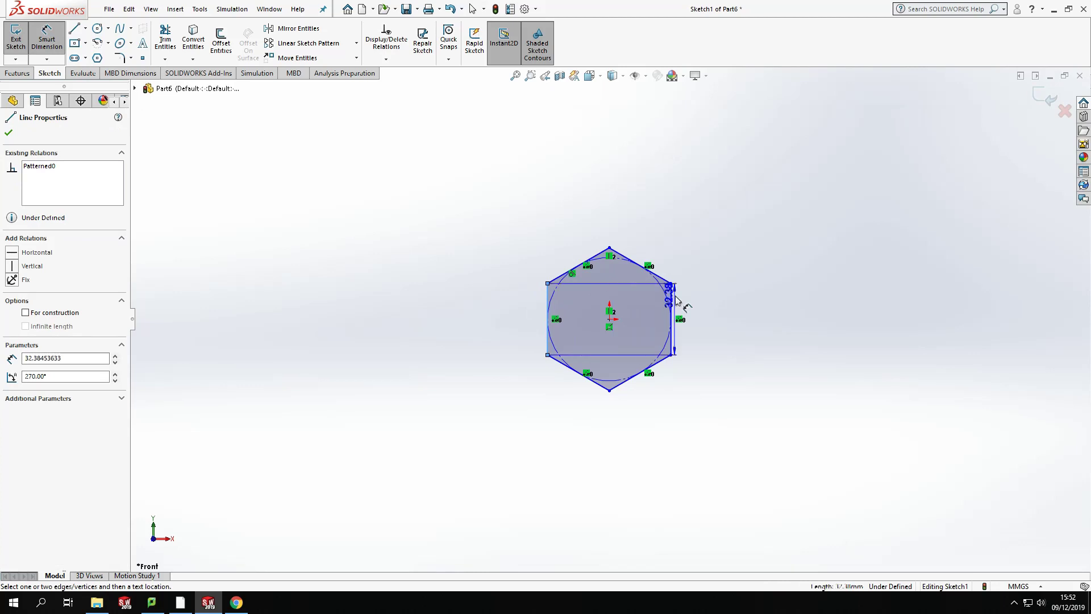
click(672, 305)
click(625, 206)
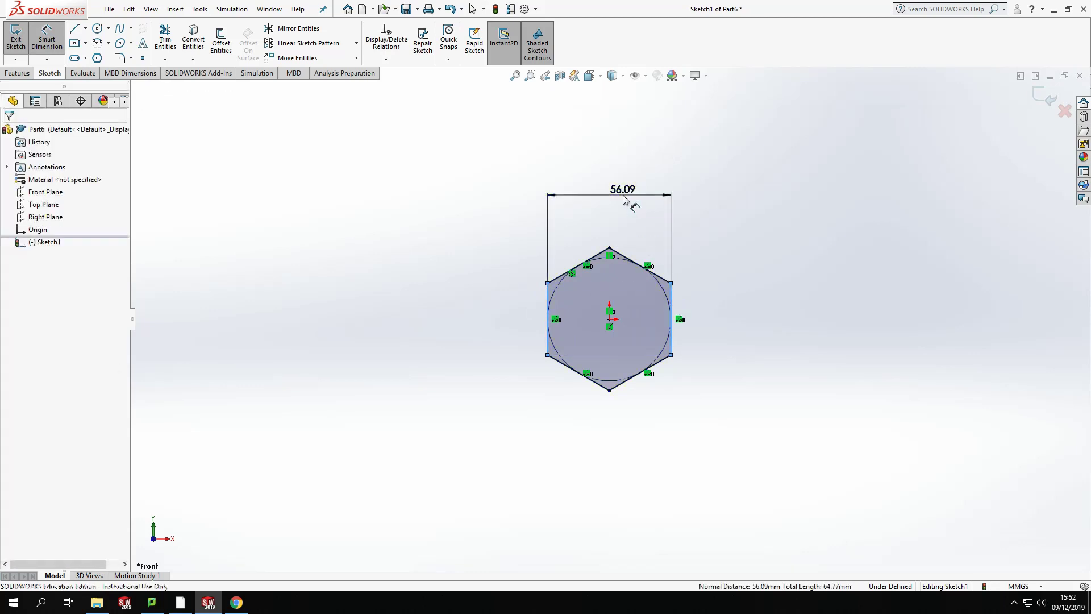
text(17)
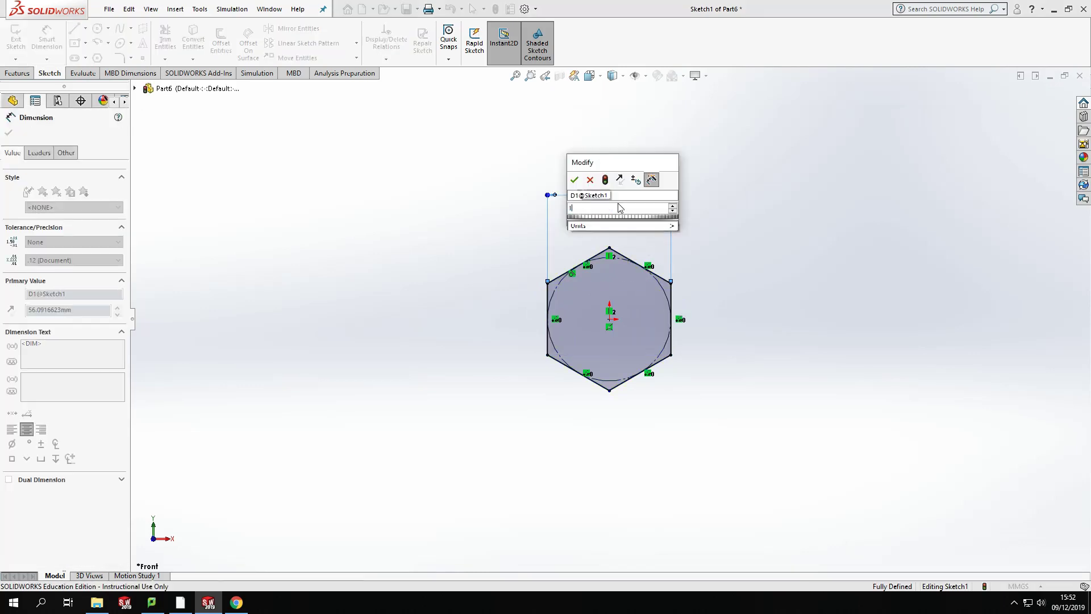
key(Return)
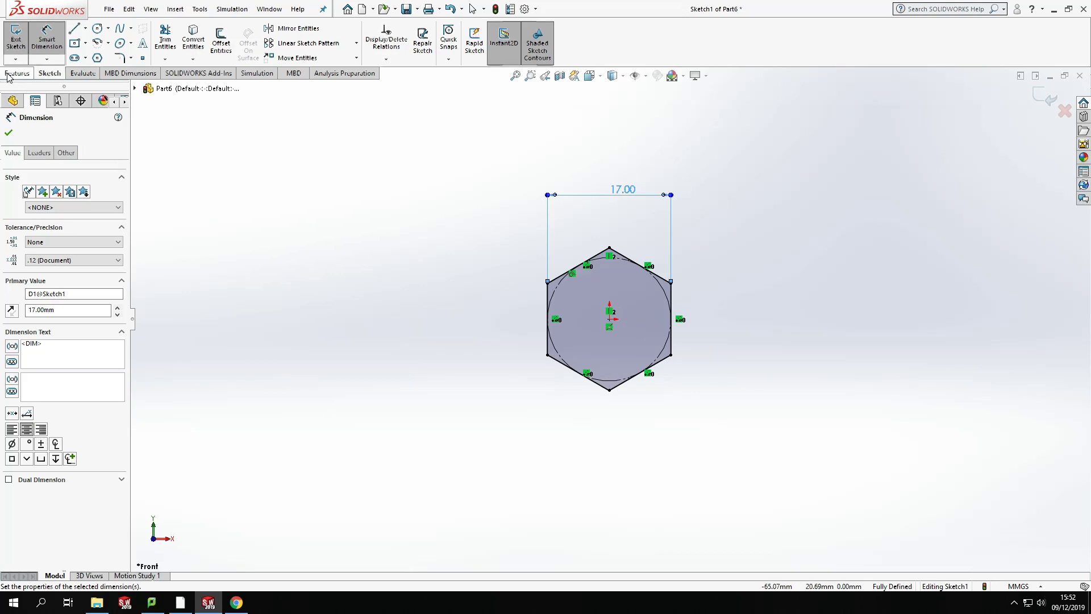
Extrude the hexagon 6.4 mm blind into Boss-Extrude1 and orbit to inspect it
click(9, 76)
click(21, 39)
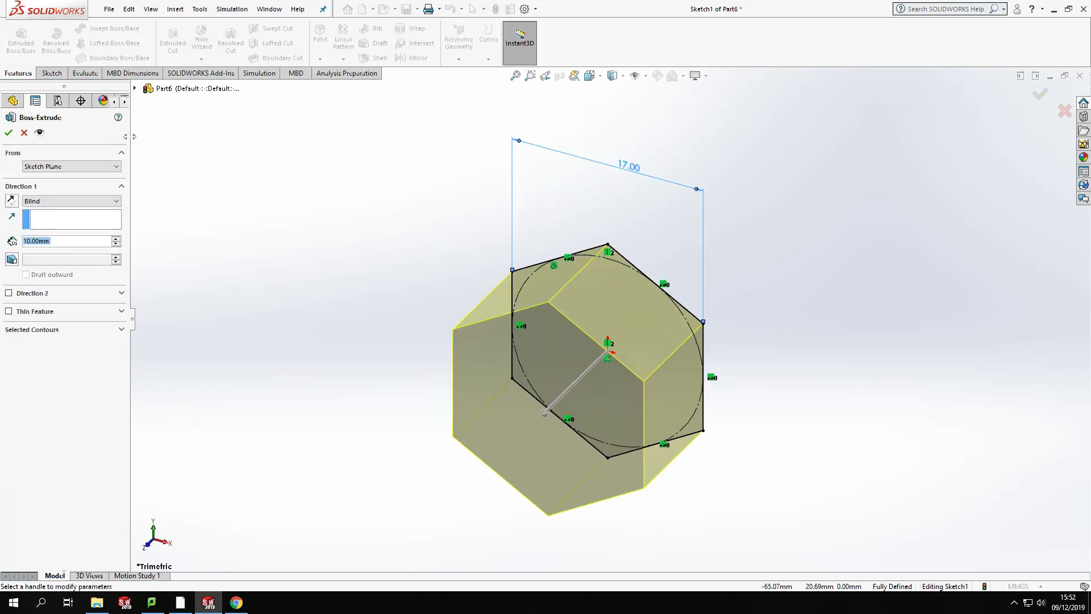
click(57, 241)
drag(25, 241, 14, 241)
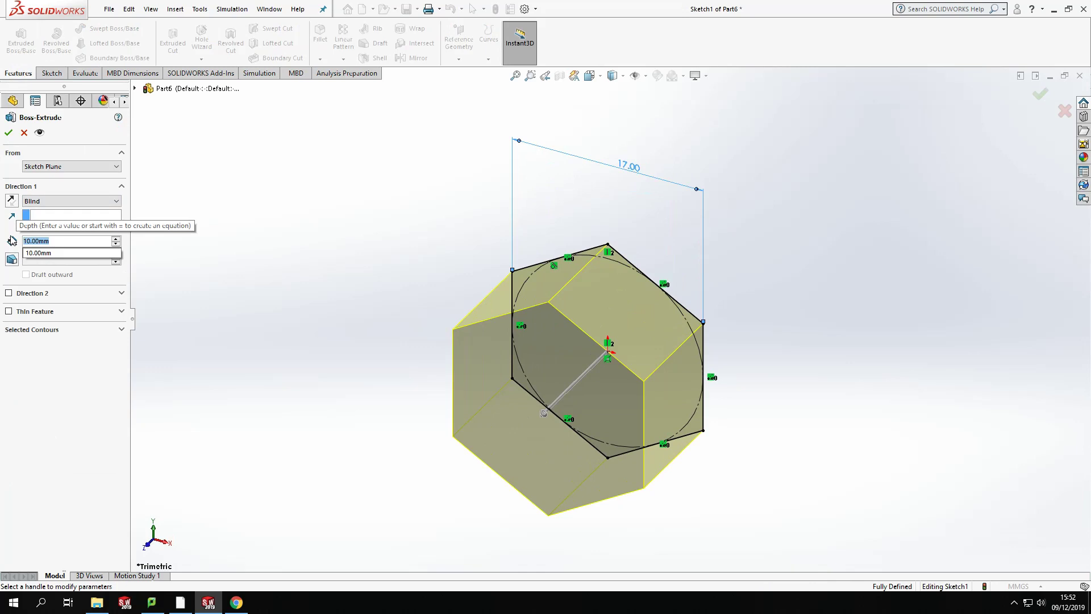
text(6.4)
key(Return)
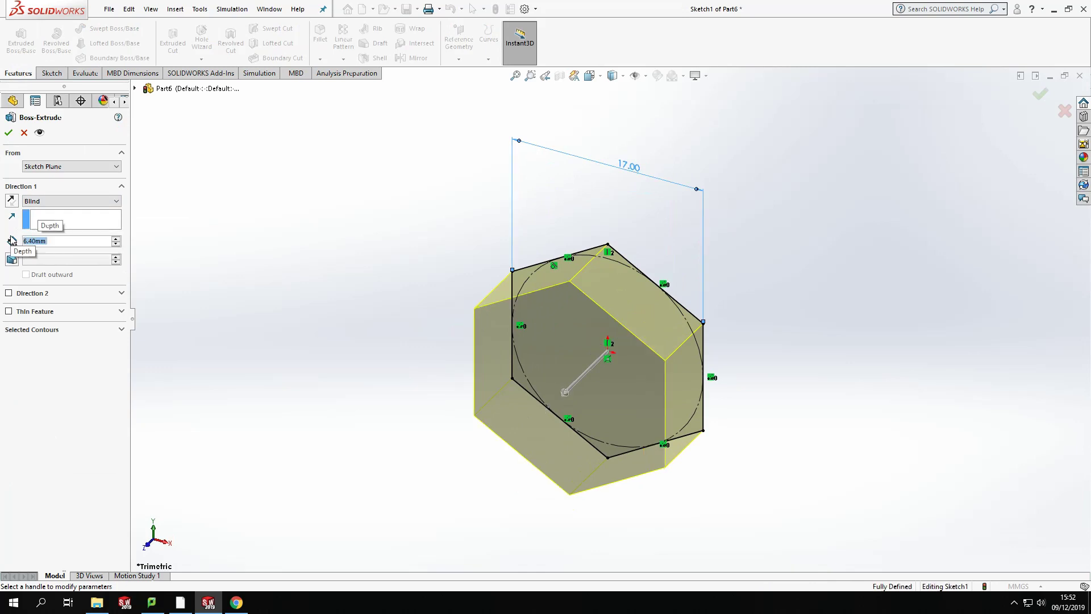
click(8, 132)
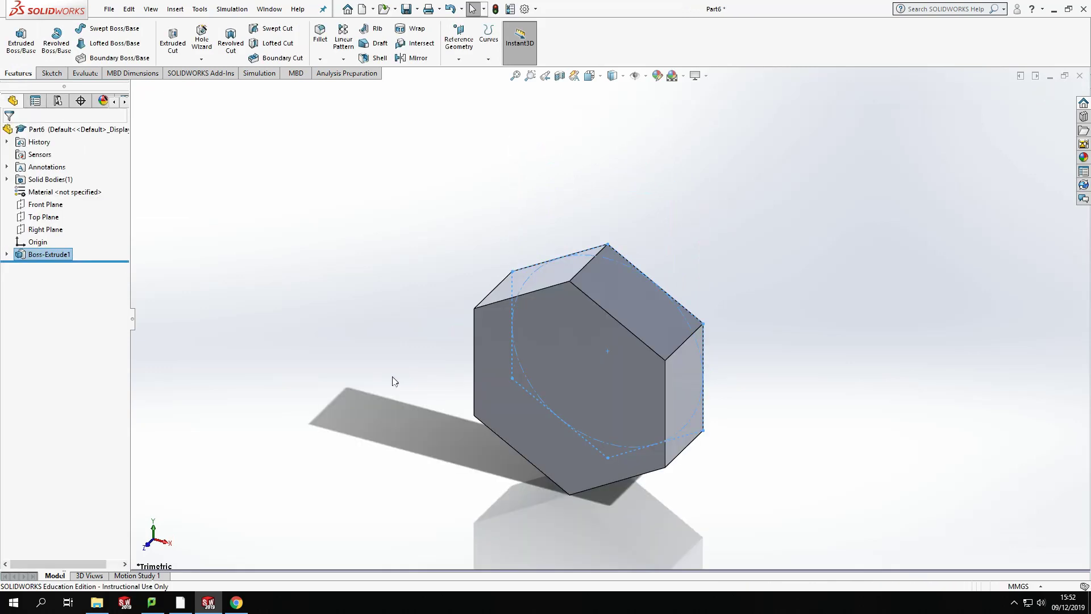
middle_drag(739, 416, 560, 336)
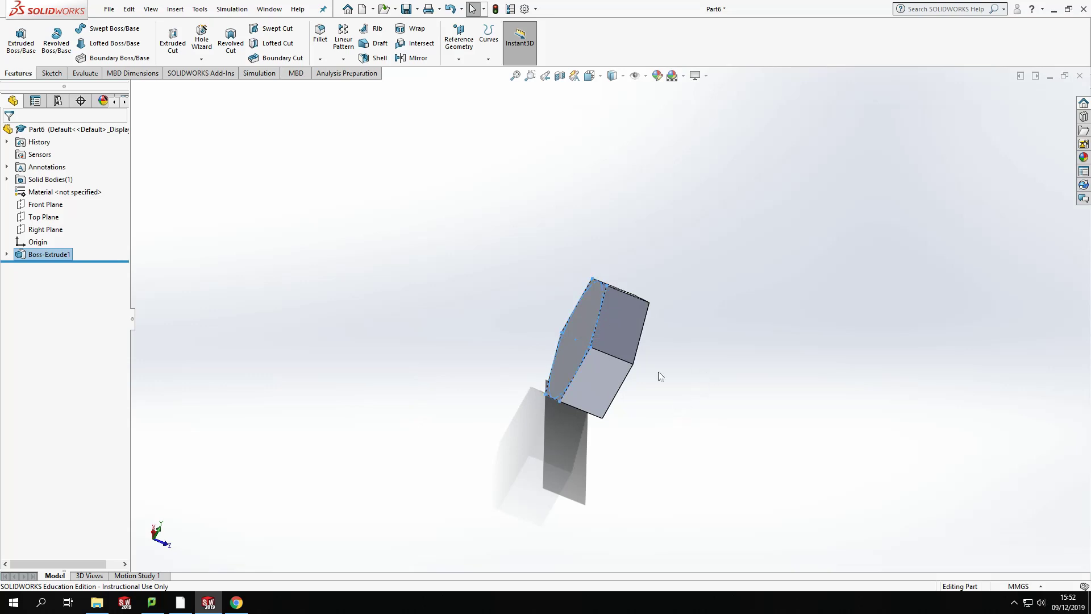
mouse_move(648, 313)
middle_down()
mouse_move(693, 360)
mouse_move(643, 319)
mouse_move(676, 356)
mouse_move(775, 414)
mouse_move(715, 441)
middle_up()
Sketch an origin-centred circle on the hex head's face, viewed Normal To it
click(567, 309)
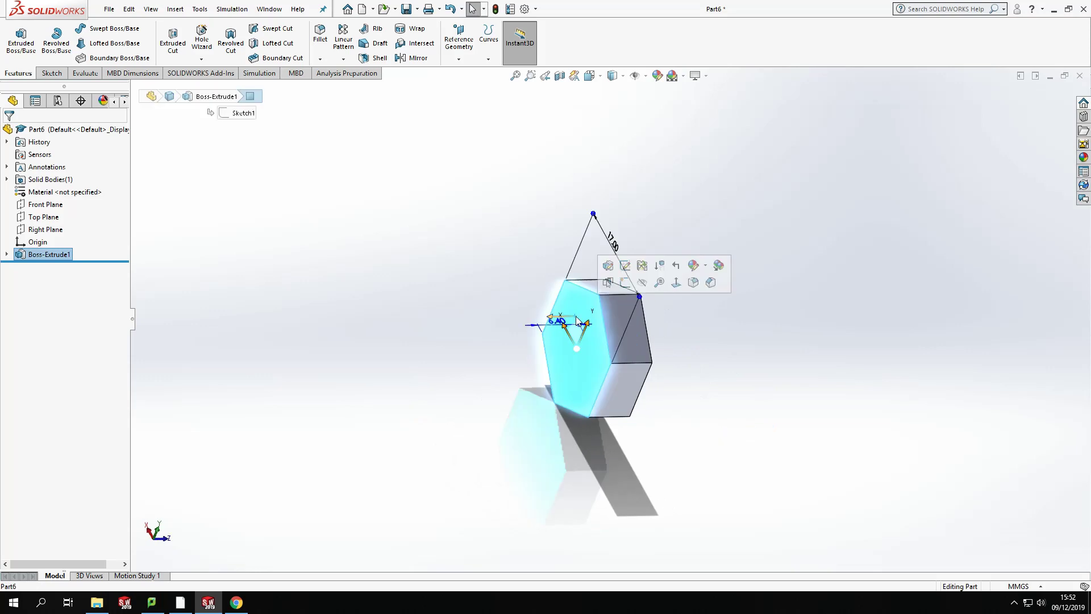
click(52, 72)
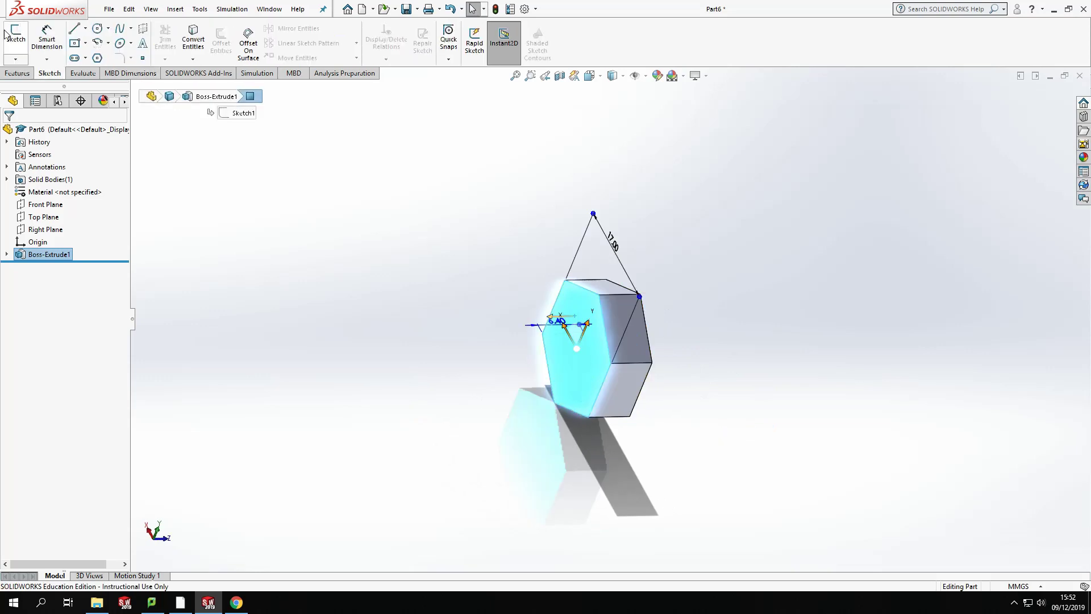
click(19, 38)
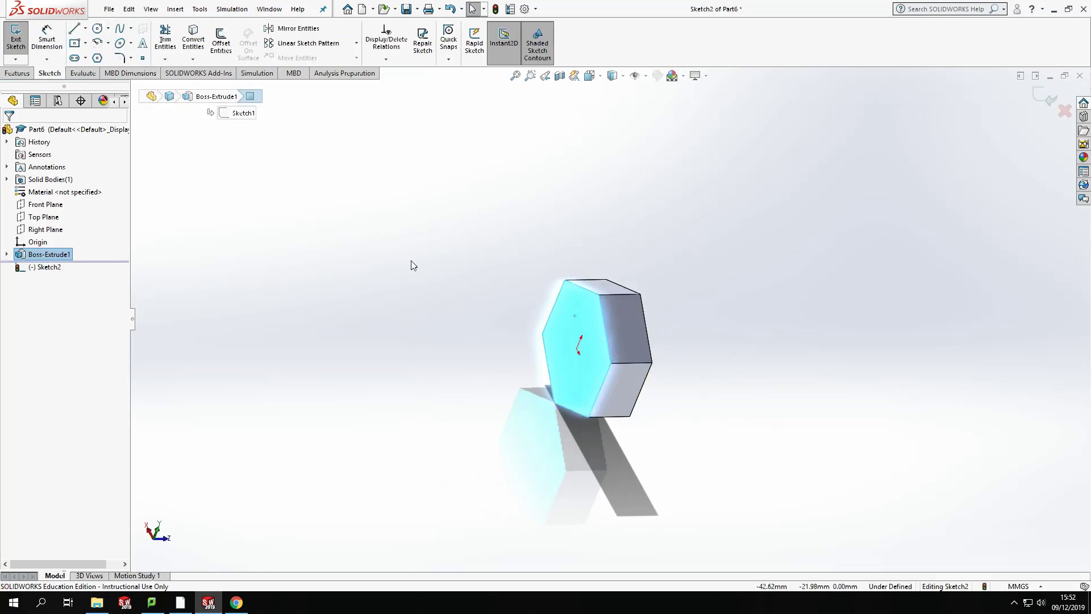
click(590, 75)
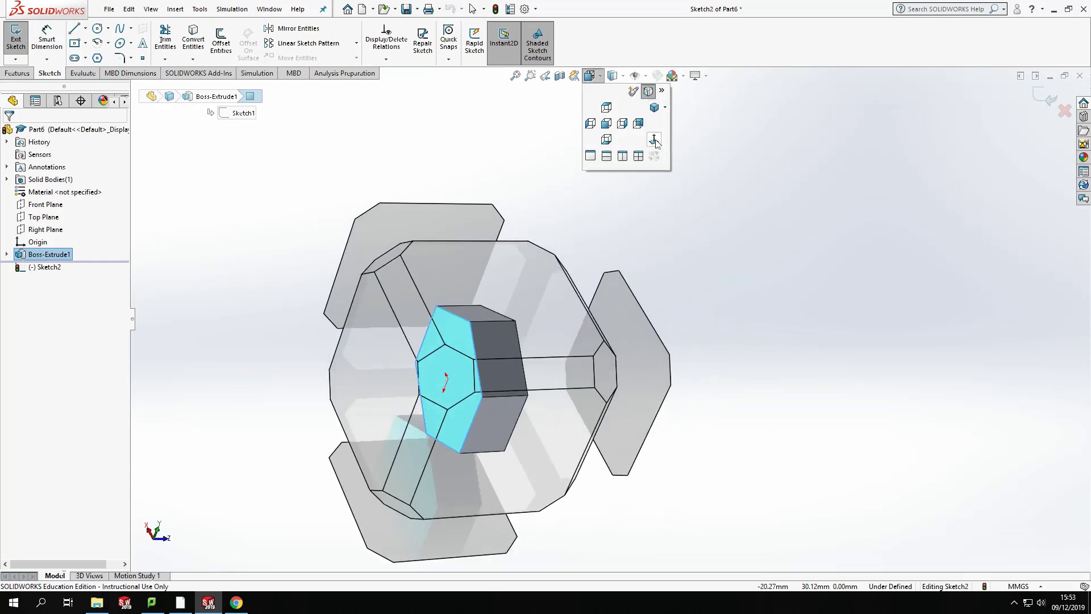
click(653, 142)
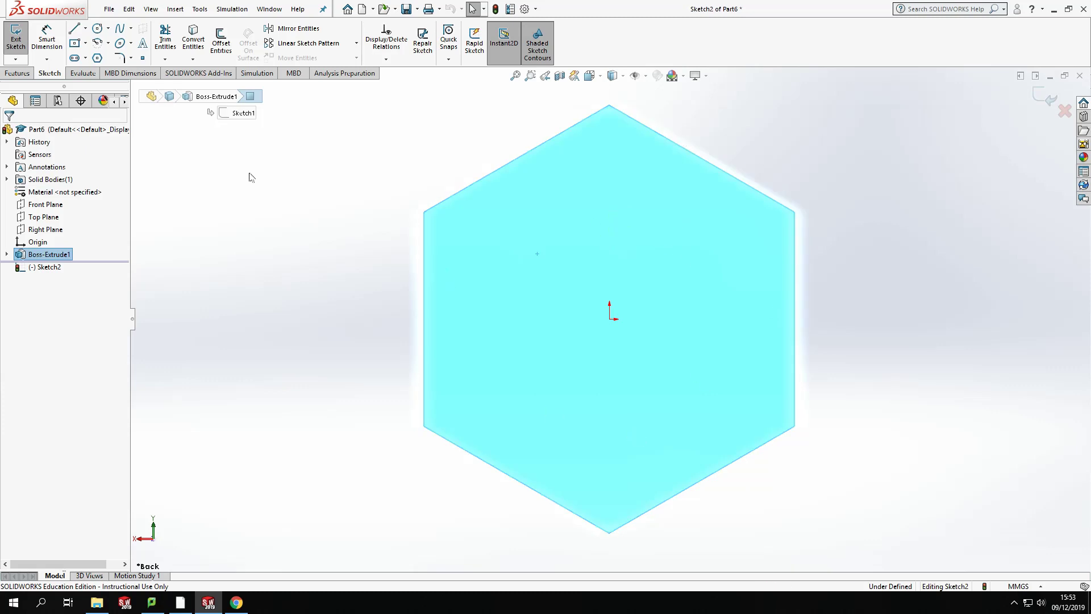
click(96, 30)
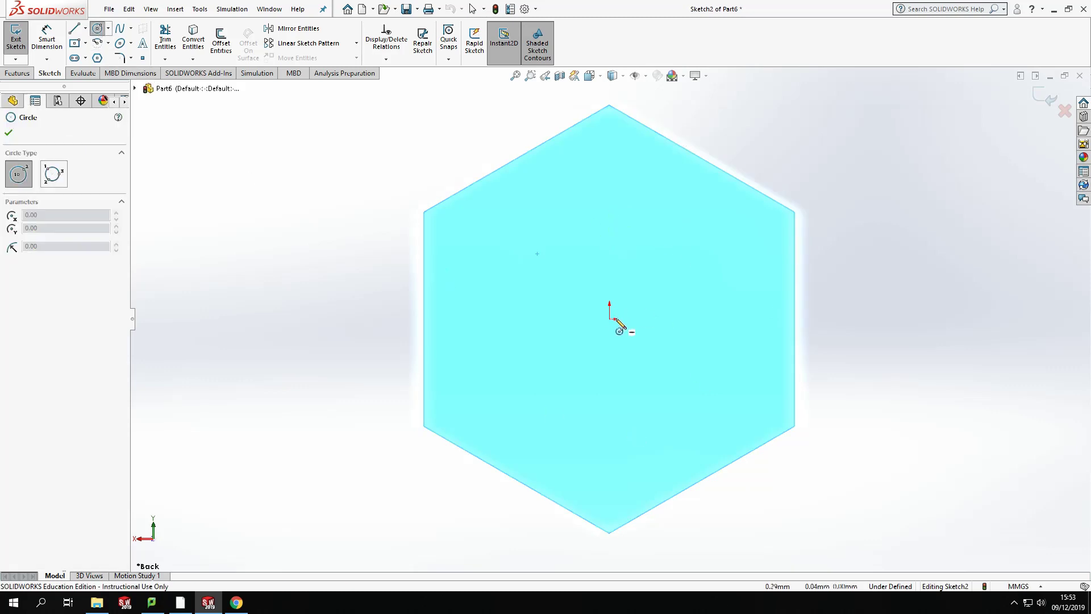
click(609, 319)
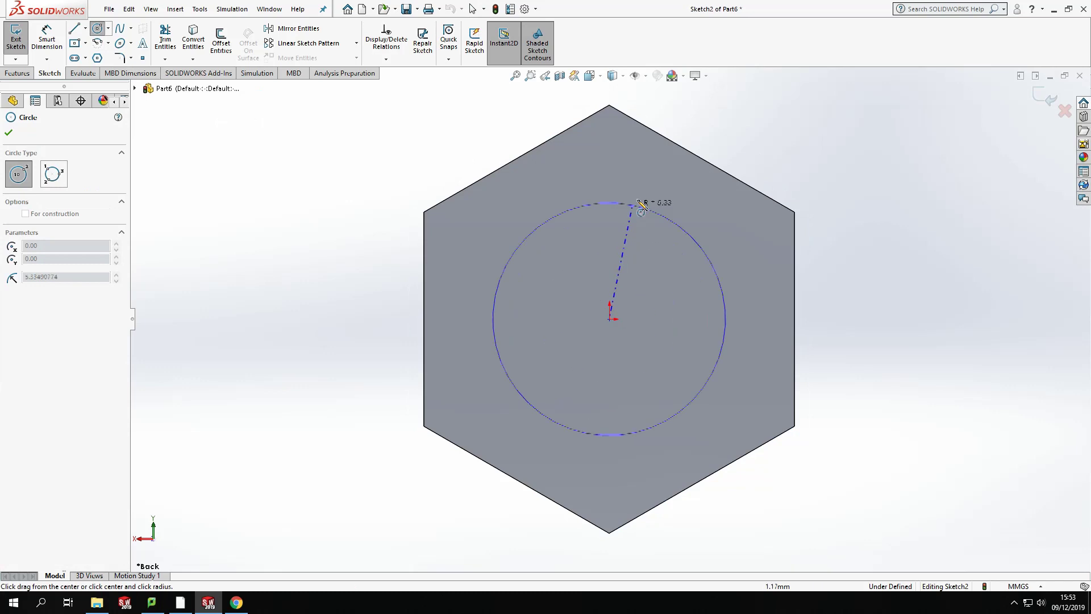
click(698, 160)
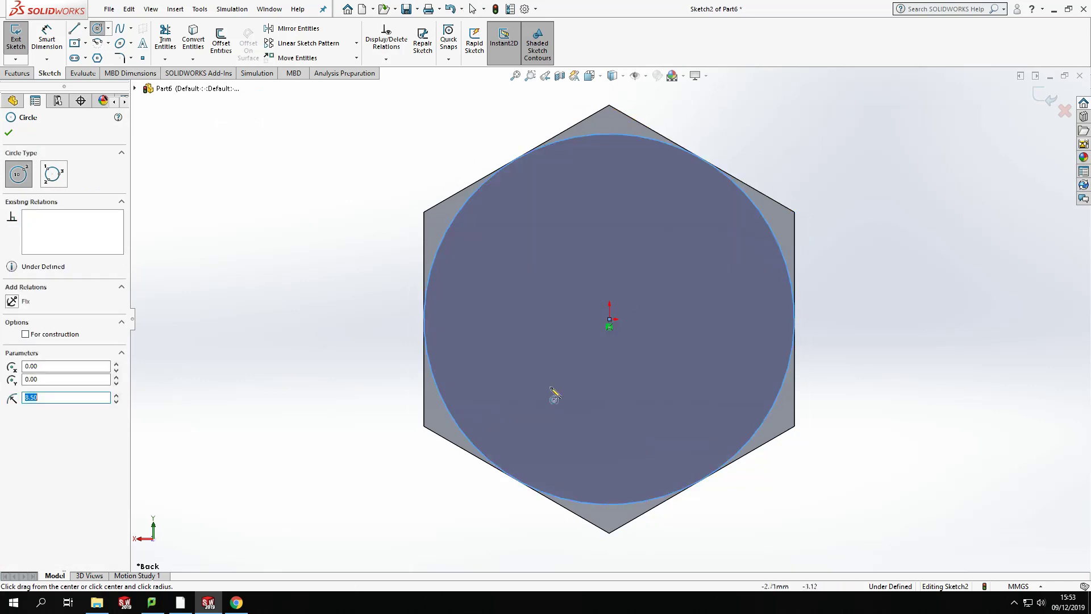
Dimension the circle at 17.00 mm diameter
click(47, 40)
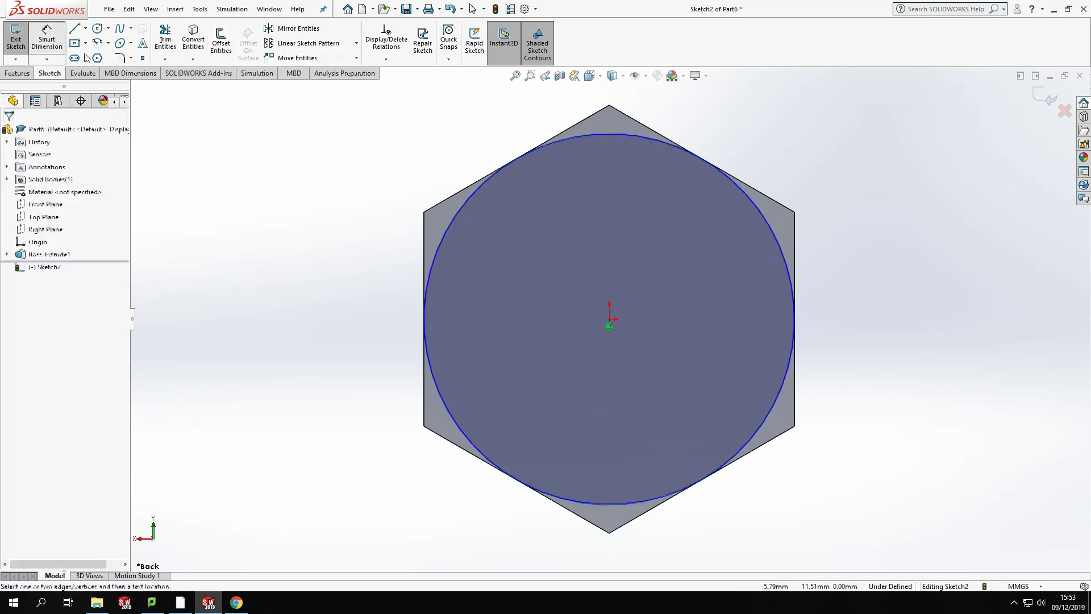
click(616, 136)
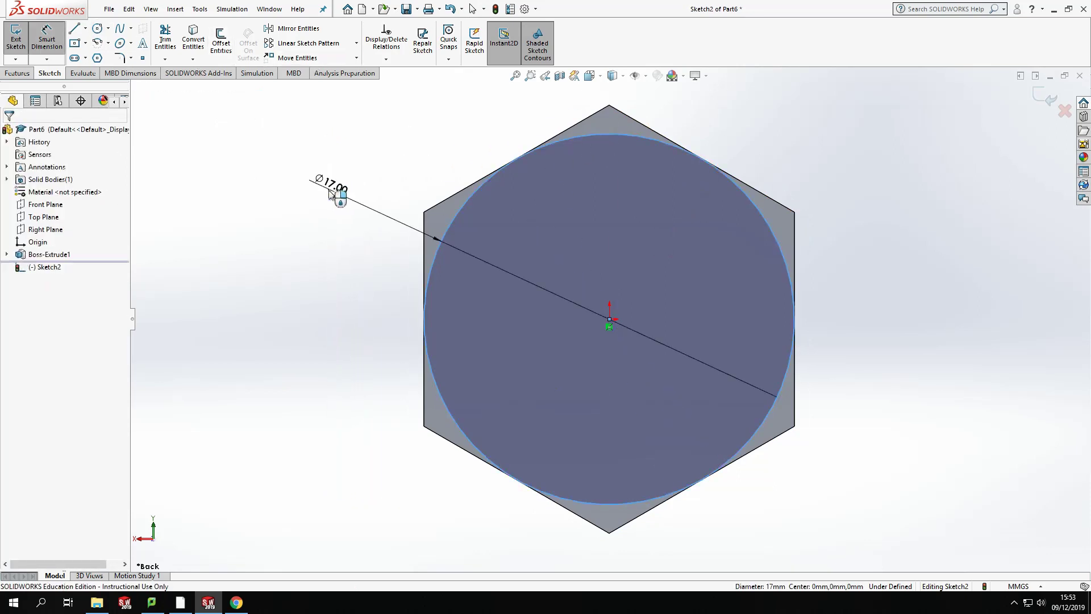
click(327, 182)
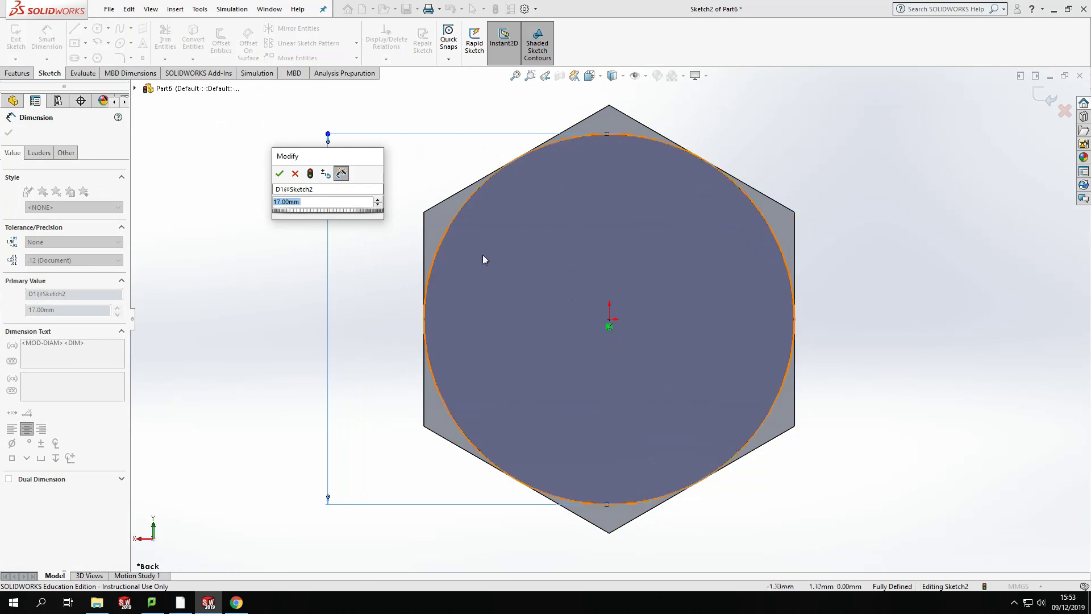
click(279, 174)
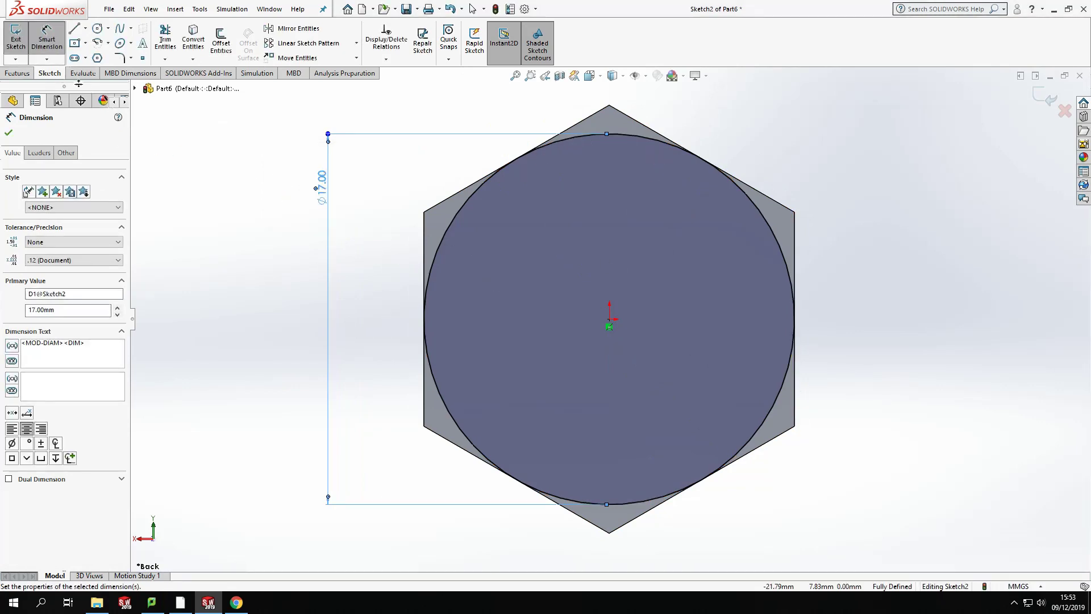
click(17, 73)
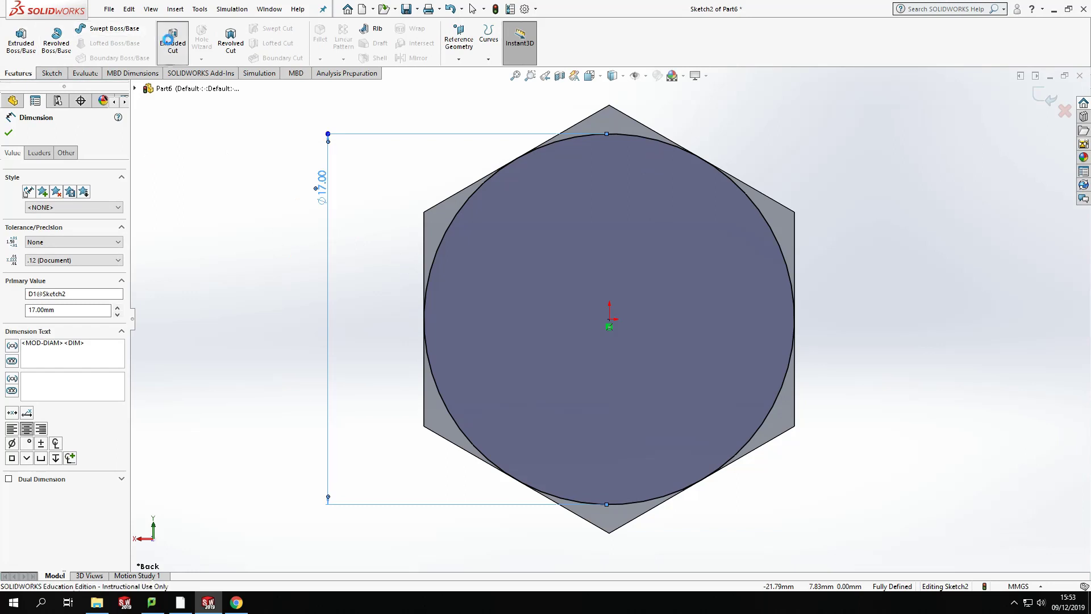
Cut-extrude the circle 6.40 mm blind with a 60° draft, flipped to cut outside
click(172, 40)
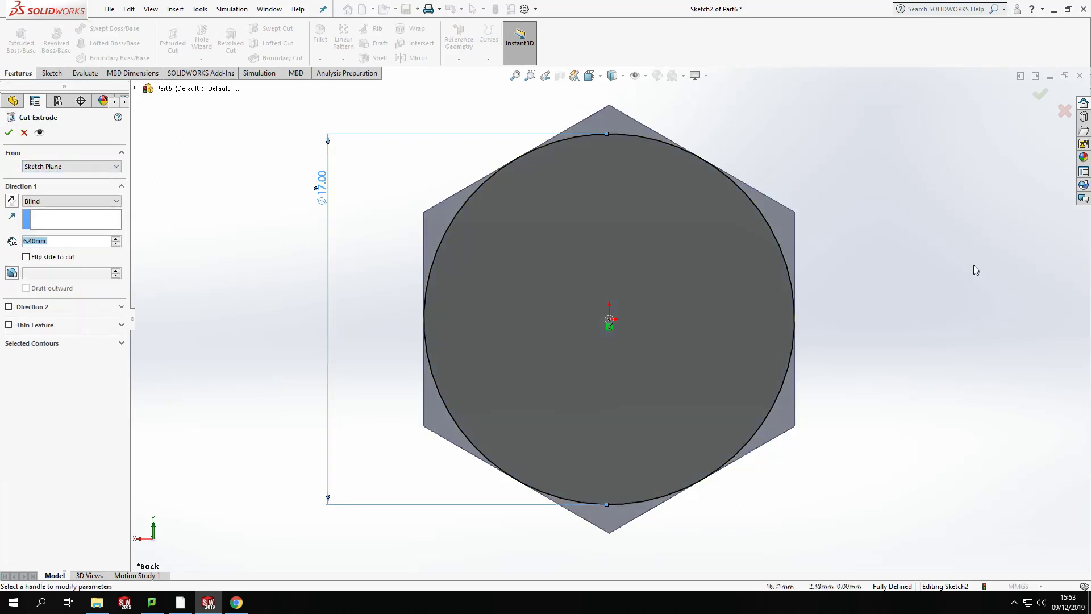
middle_drag(966, 263, 826, 309)
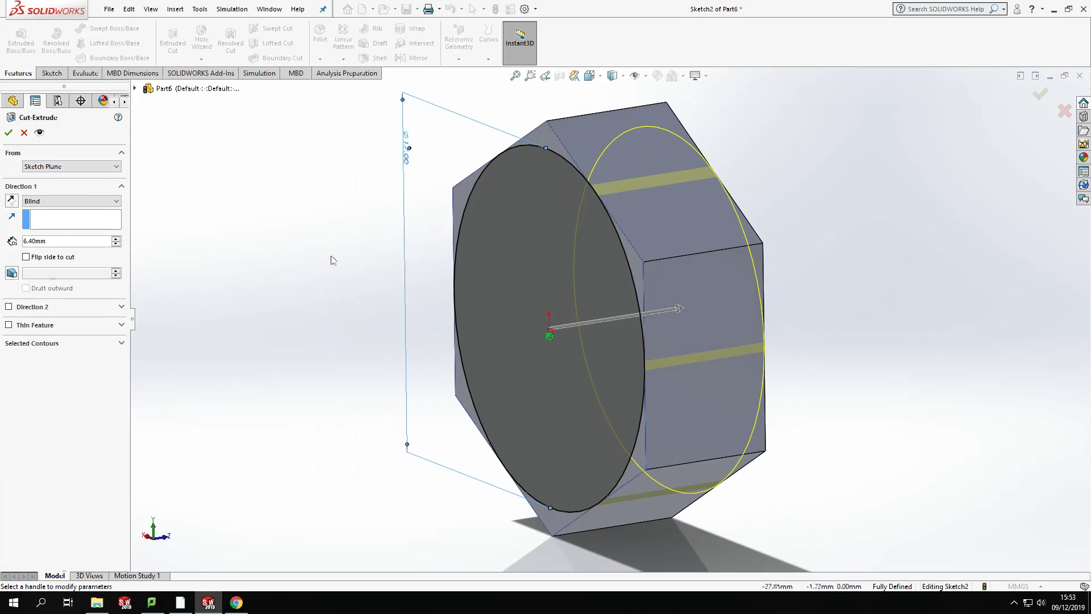
click(11, 273)
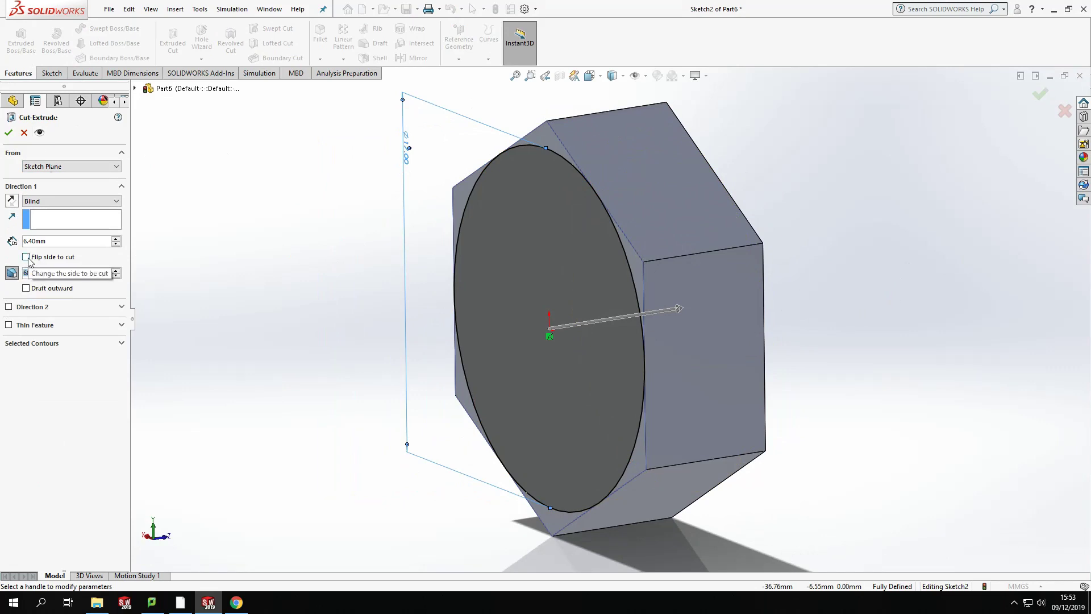
click(26, 257)
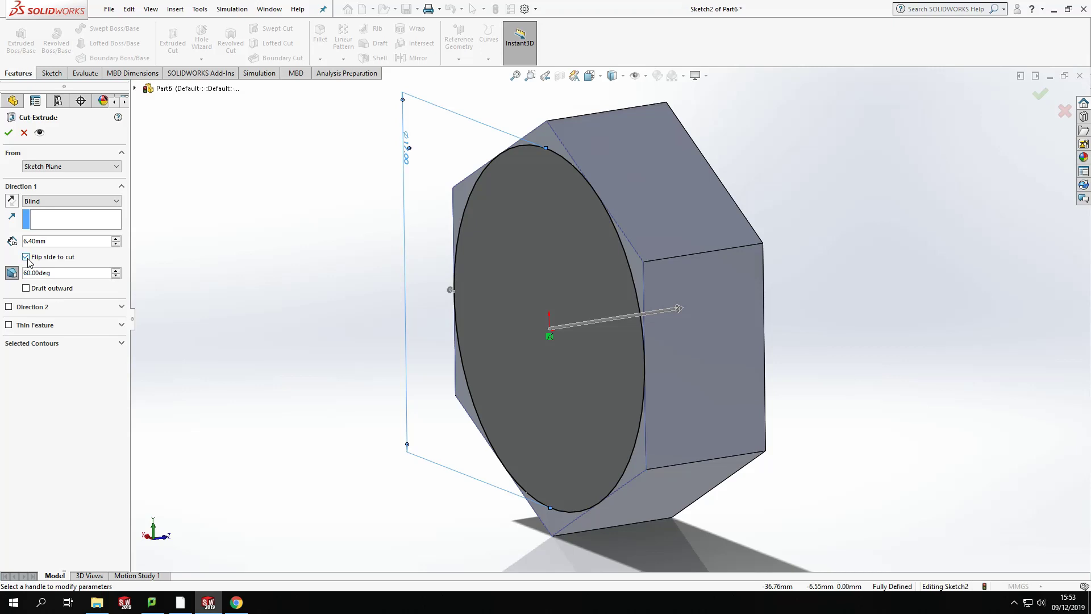
click(9, 133)
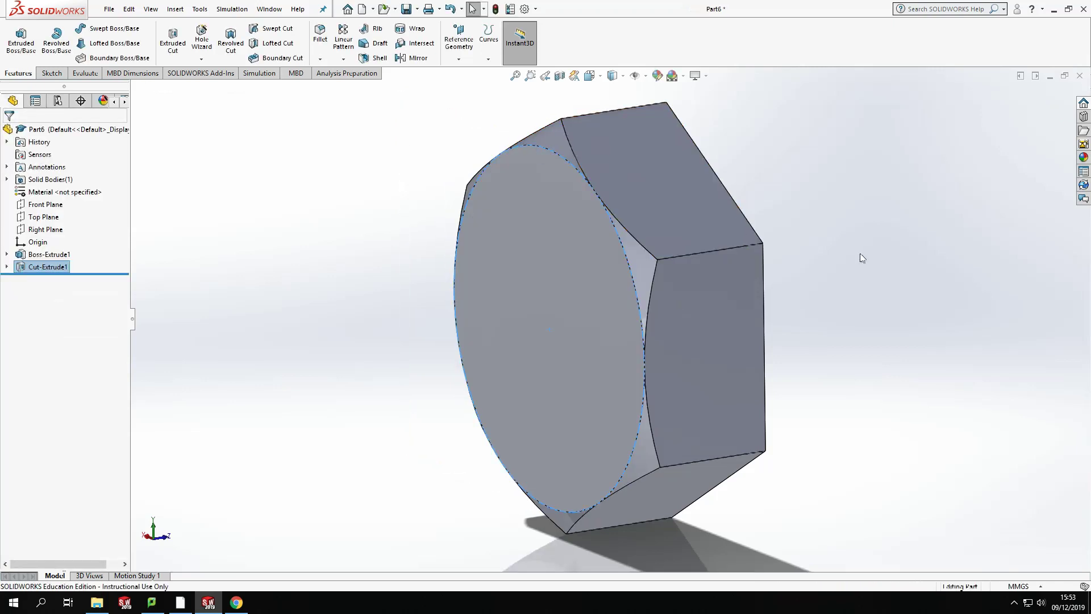
Sketch an origin-centred circle on the opposite hex face, viewed Normal To it
middle_drag(857, 256, 802, 242)
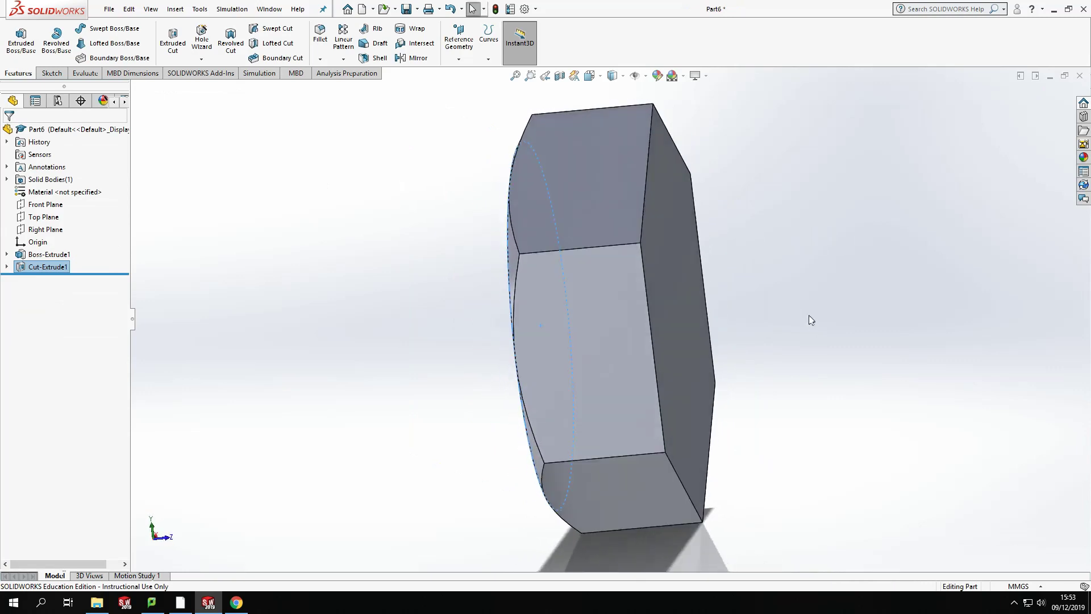
click(684, 294)
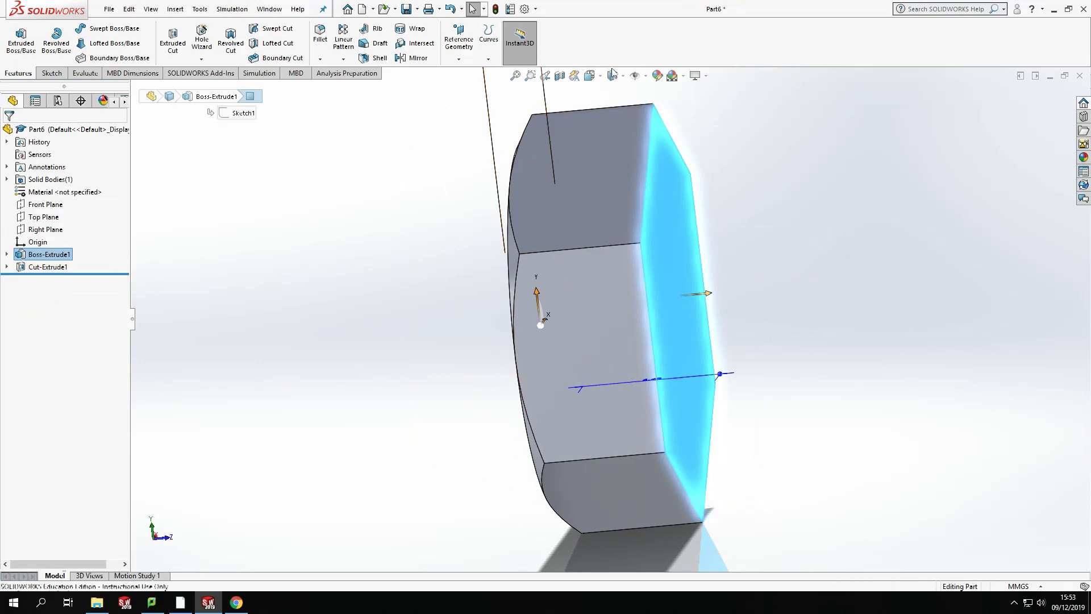
click(589, 75)
click(652, 139)
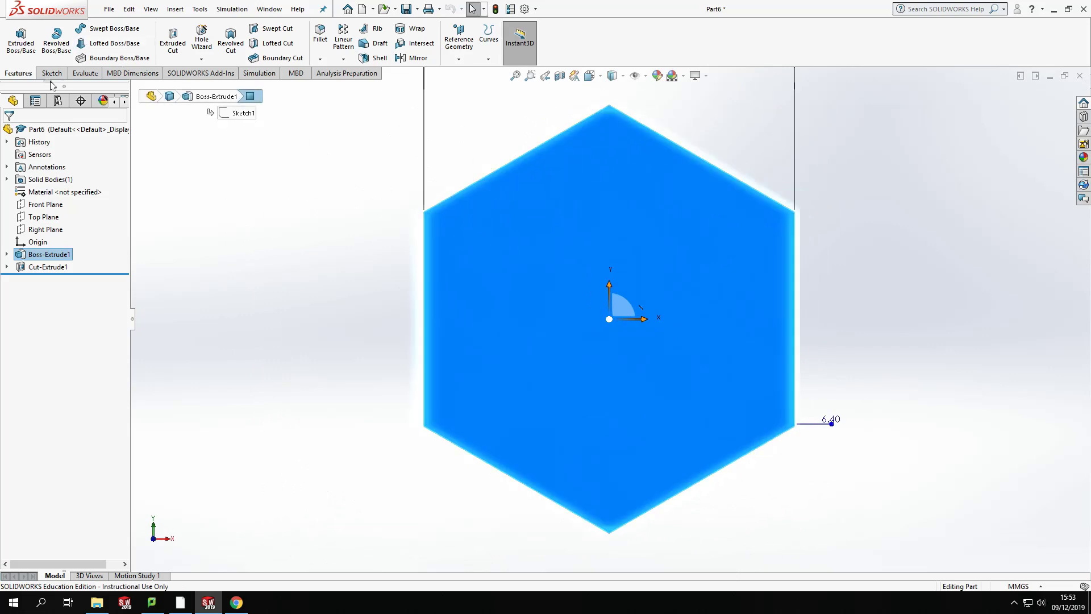
click(52, 73)
click(16, 36)
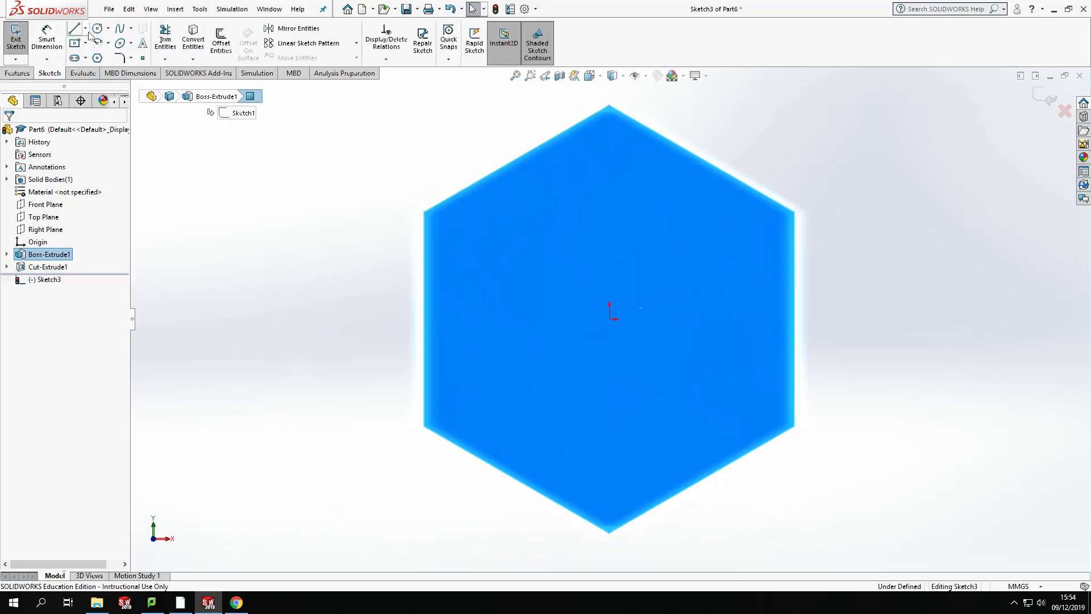
click(98, 28)
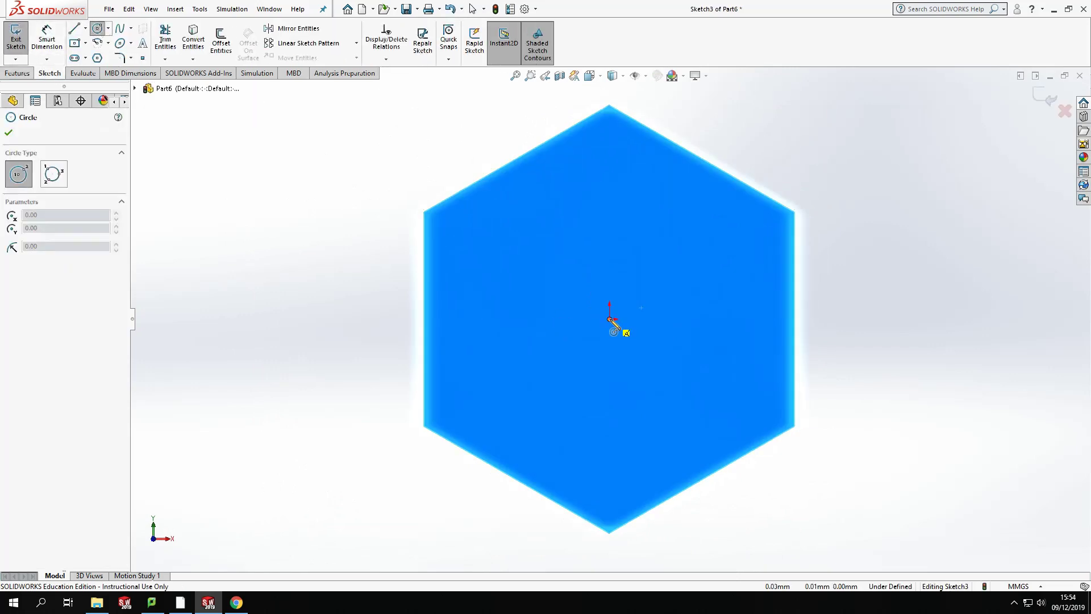
click(610, 319)
click(716, 166)
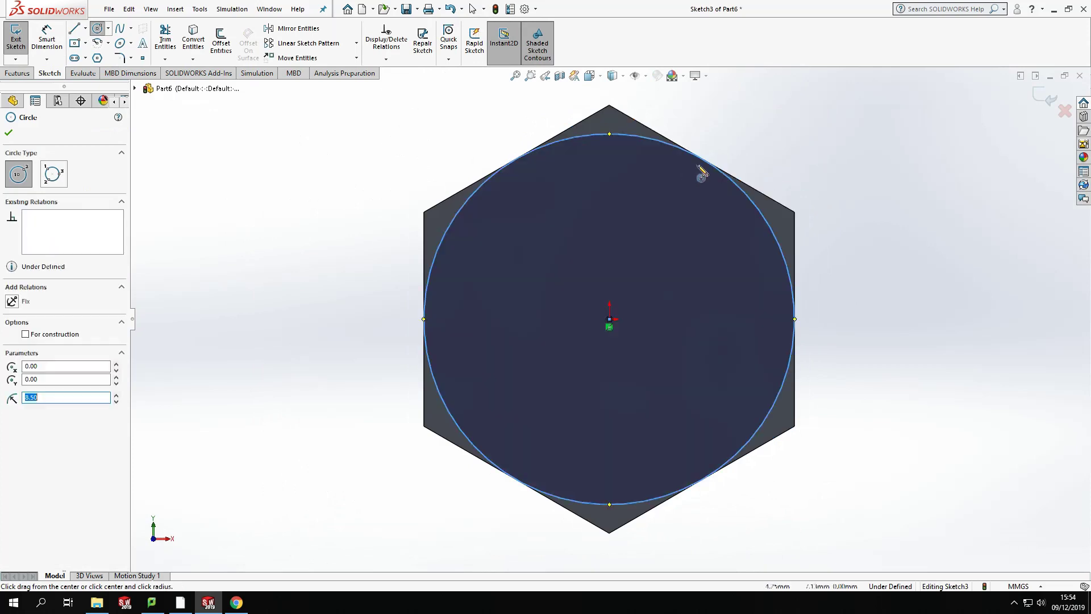
Dimension the new circle at 17.00 mm diameter
click(46, 39)
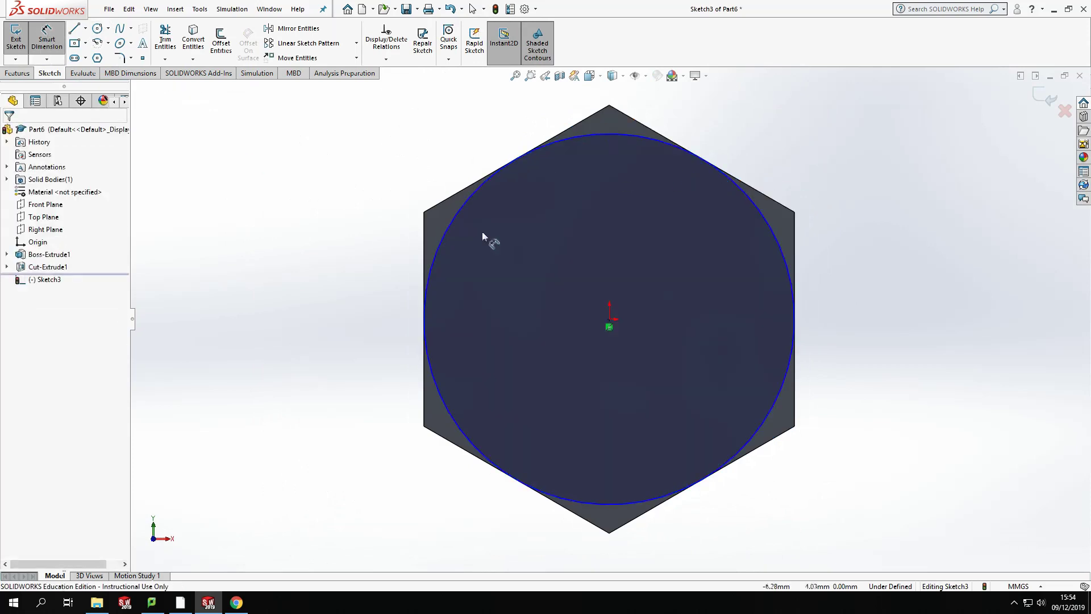
click(469, 201)
click(348, 174)
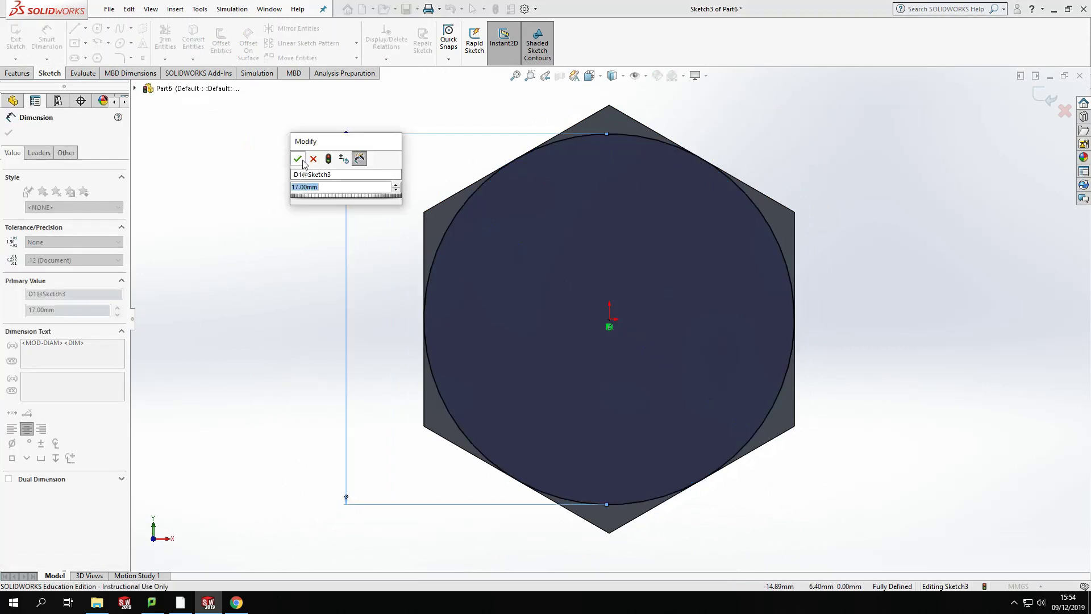
click(302, 163)
mouse_move(275, 304)
middle_down()
mouse_move(380, 346)
mouse_move(294, 307)
middle_up()
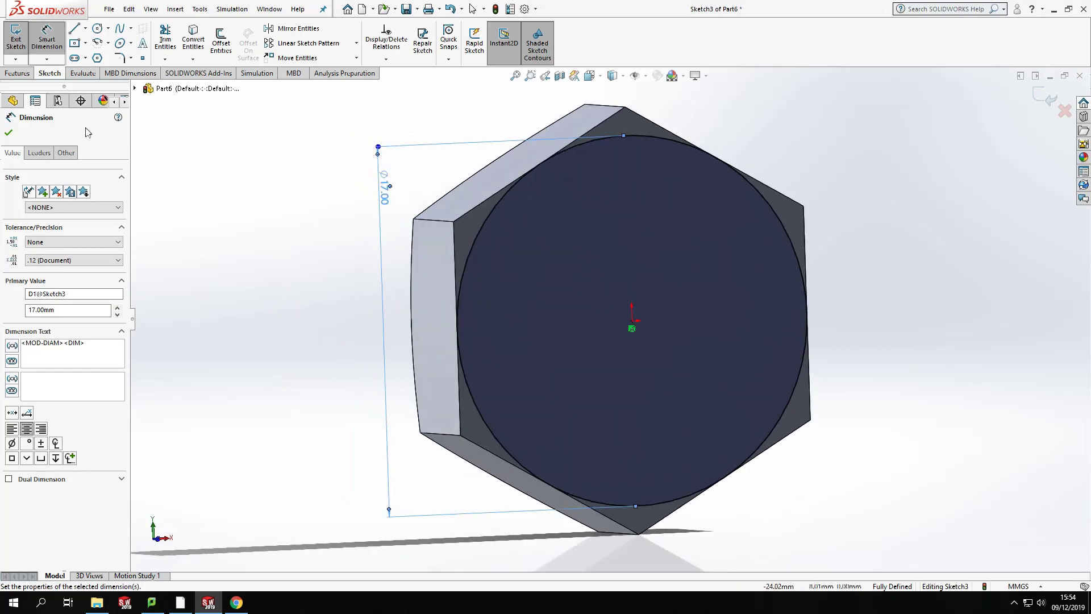
Extrude the 17 mm circle 1 mm blind as the Boss-Extrude2 collar
click(17, 73)
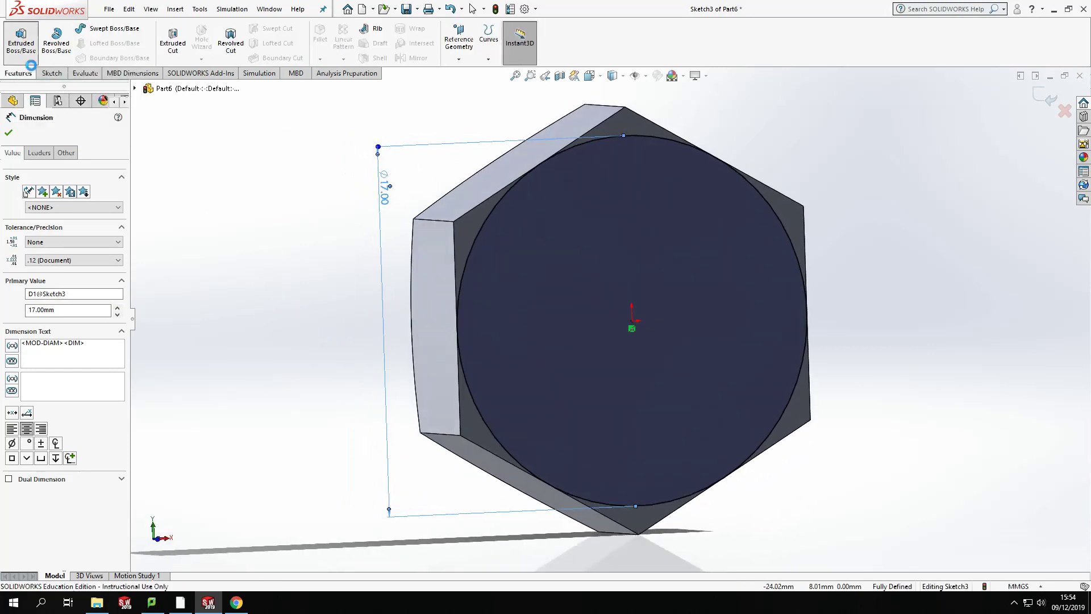
text(1)
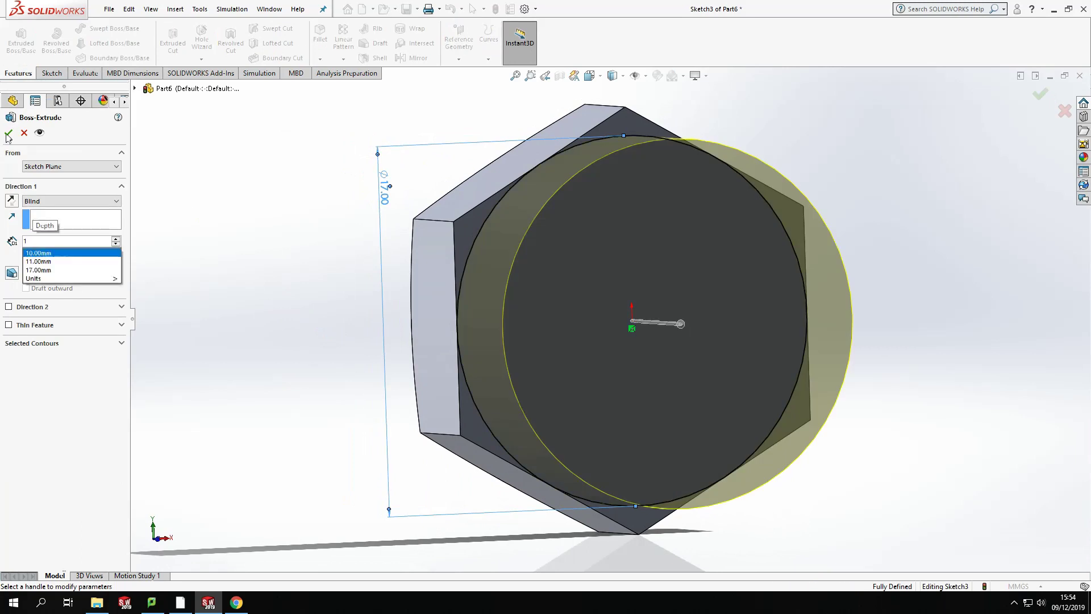
key(Return)
key(Return)
click(889, 409)
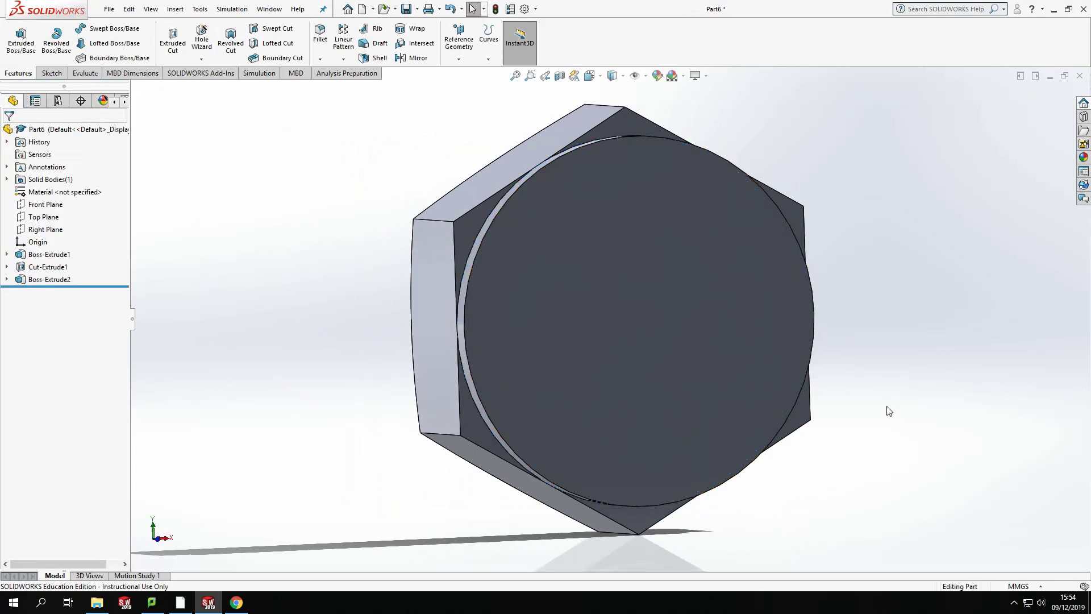
middle_drag(889, 409, 824, 427)
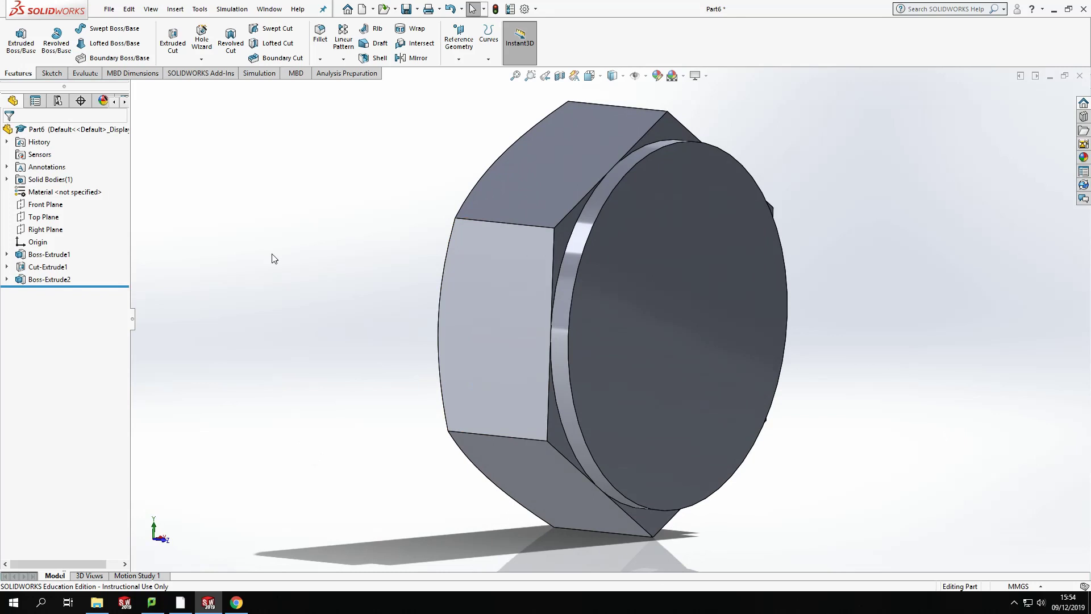
Sketch an origin-centred circle on the collar face, viewed Normal To it
click(670, 305)
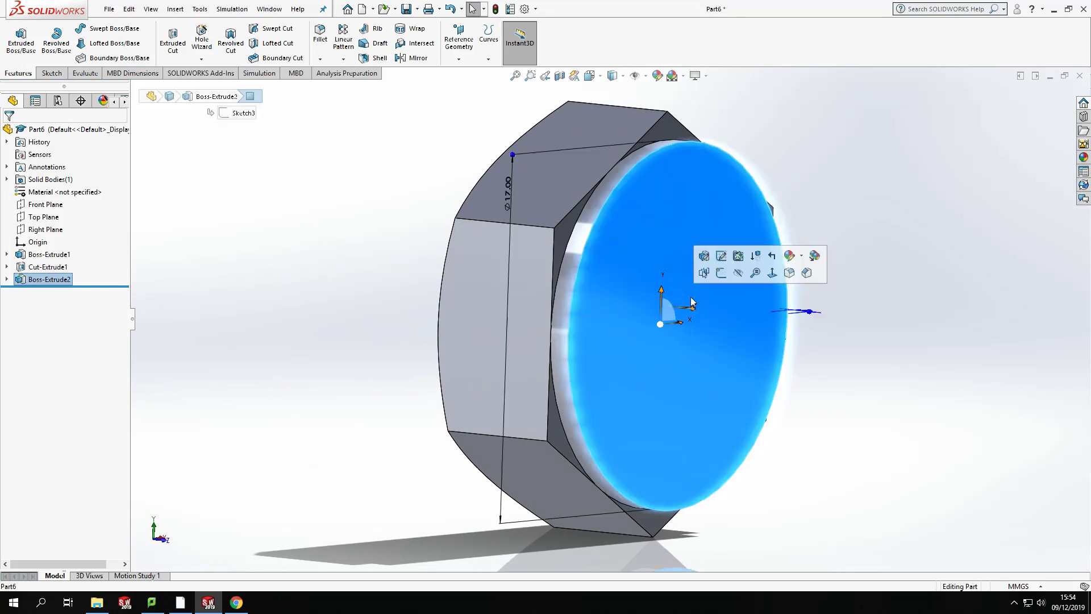
click(52, 74)
click(16, 37)
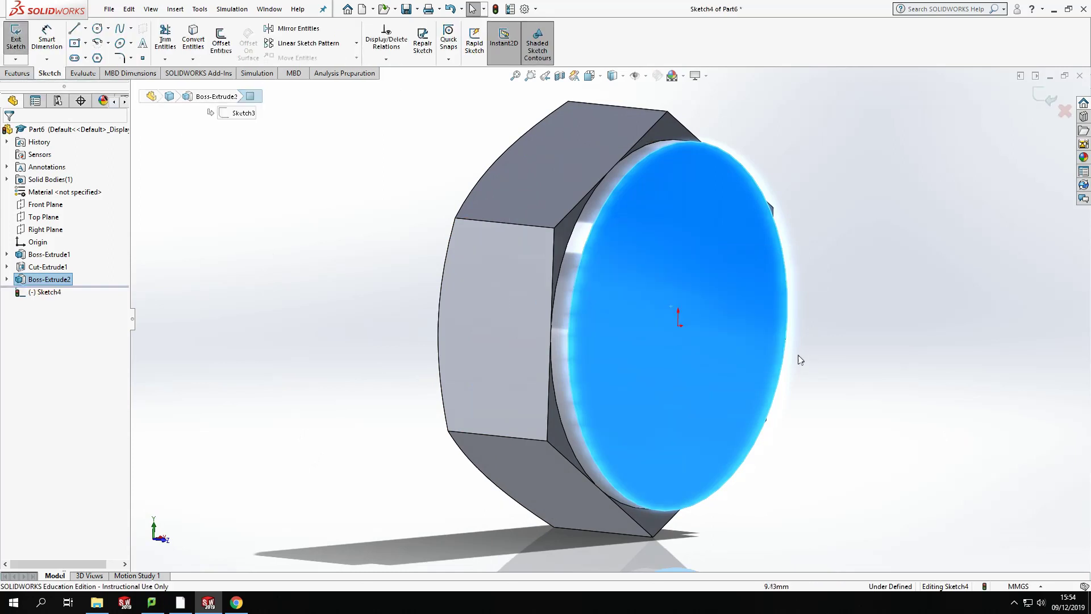
click(589, 76)
click(654, 107)
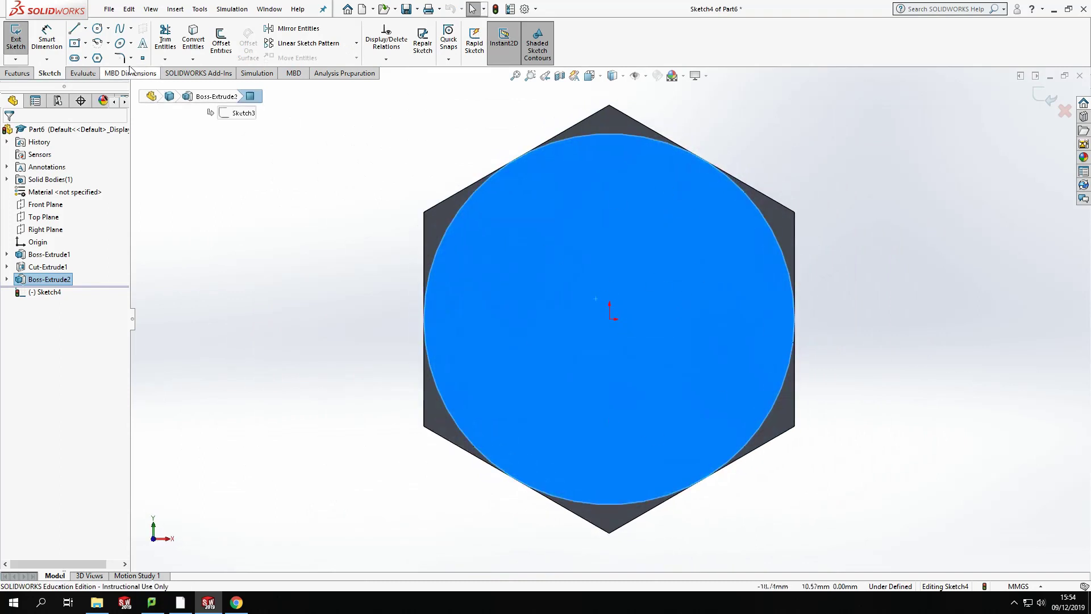
click(97, 27)
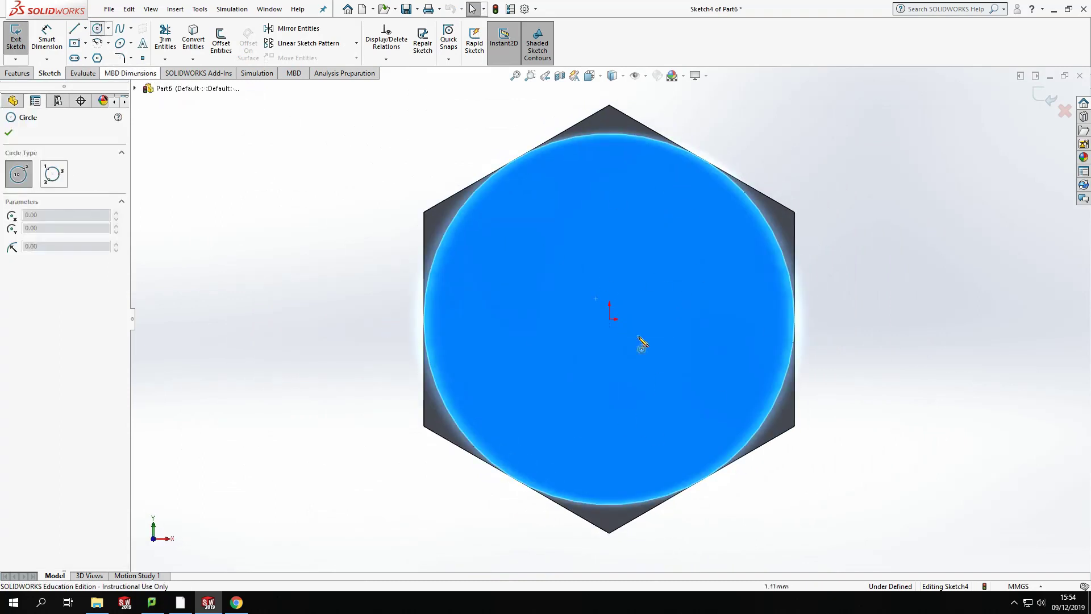
click(610, 319)
click(673, 200)
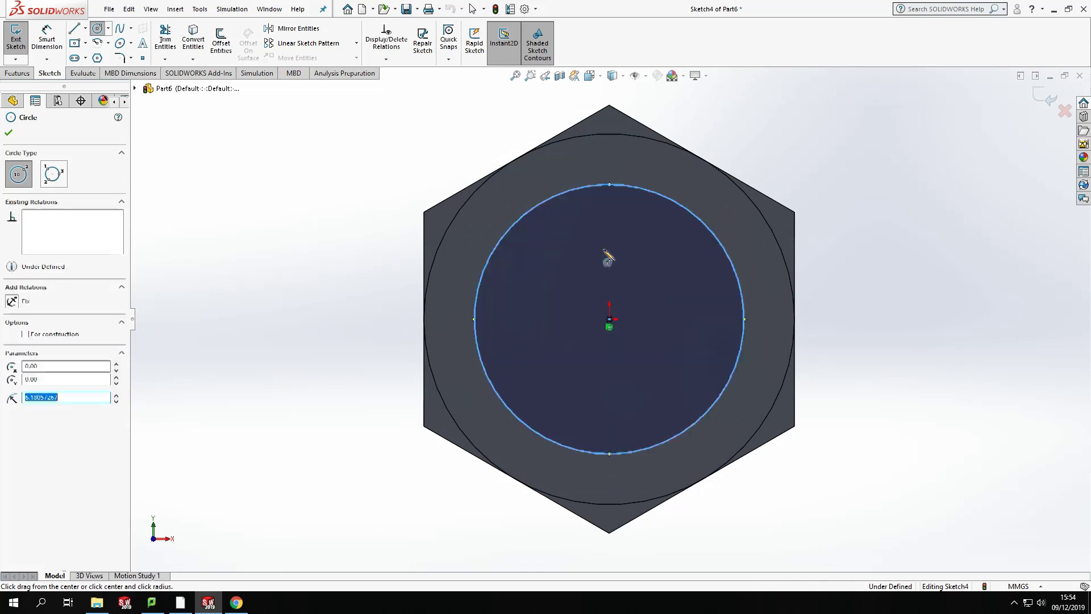
Dimension the collar-face circle at 10 mm diameter
click(47, 37)
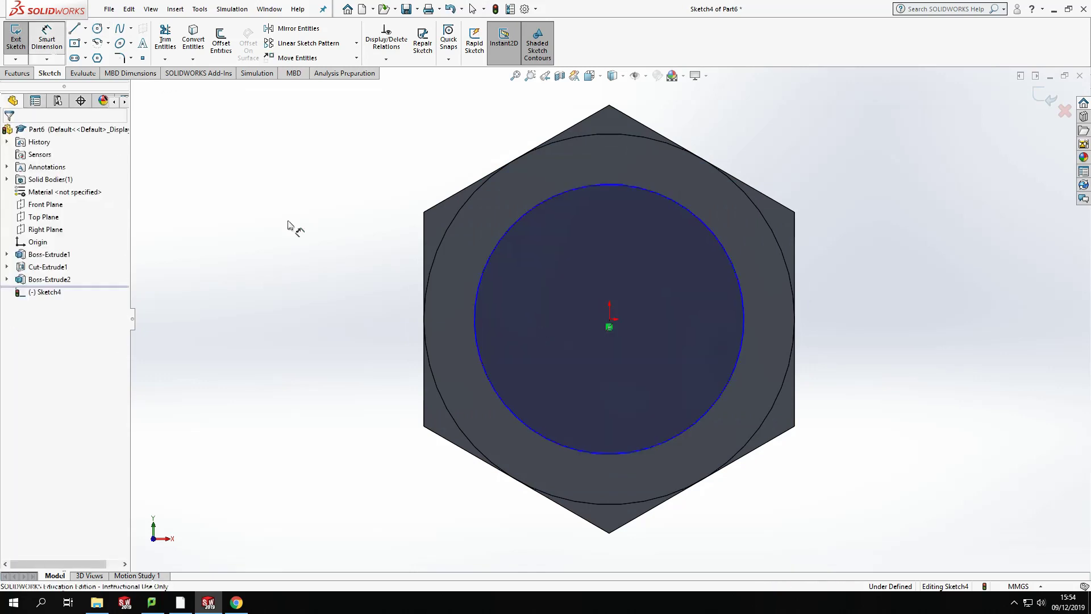
click(684, 207)
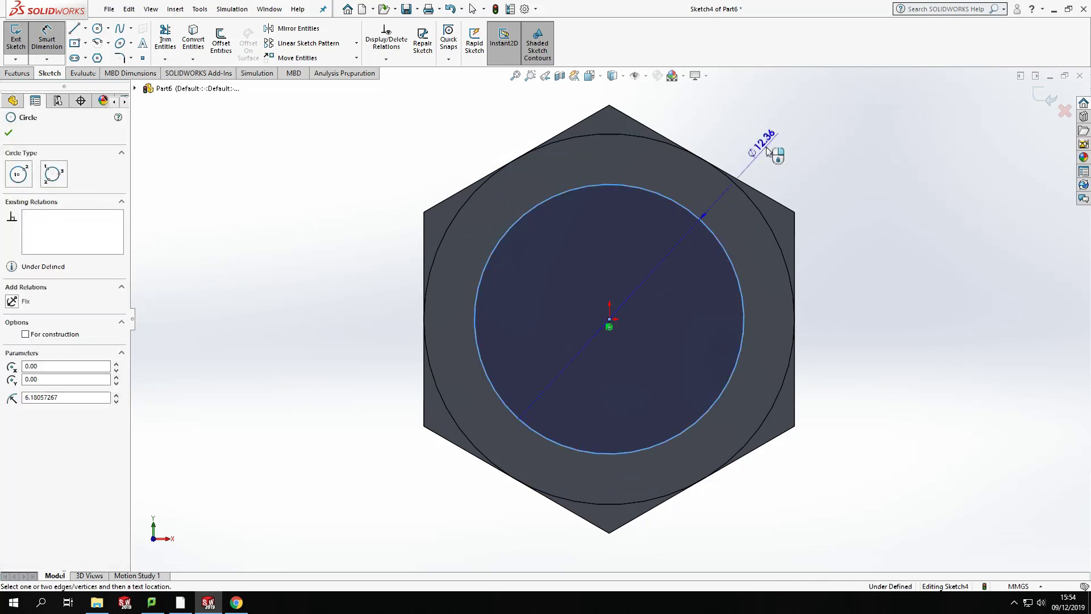
click(765, 180)
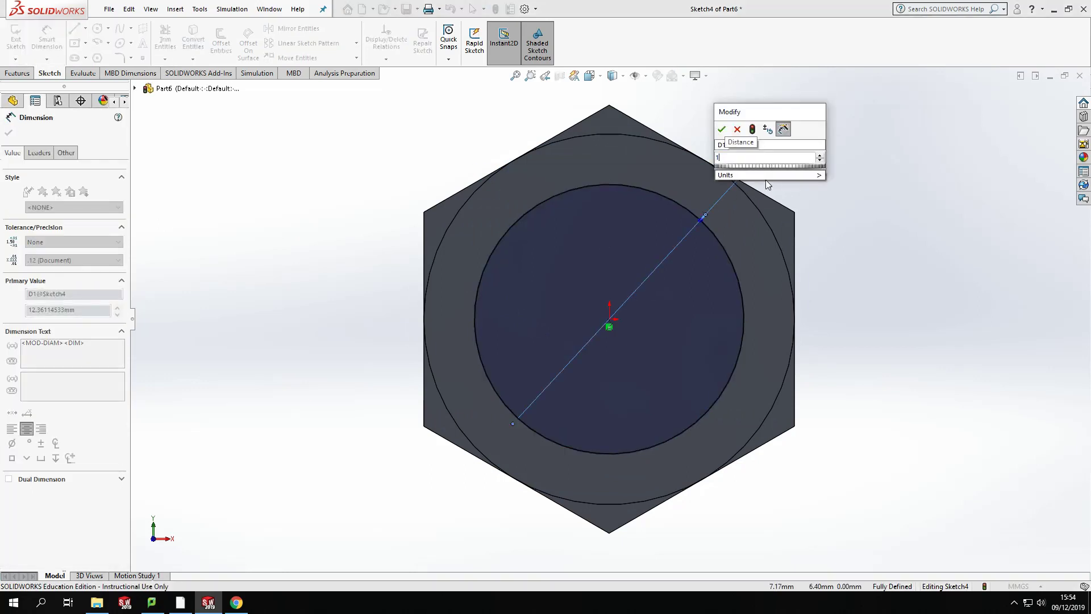
key(Return)
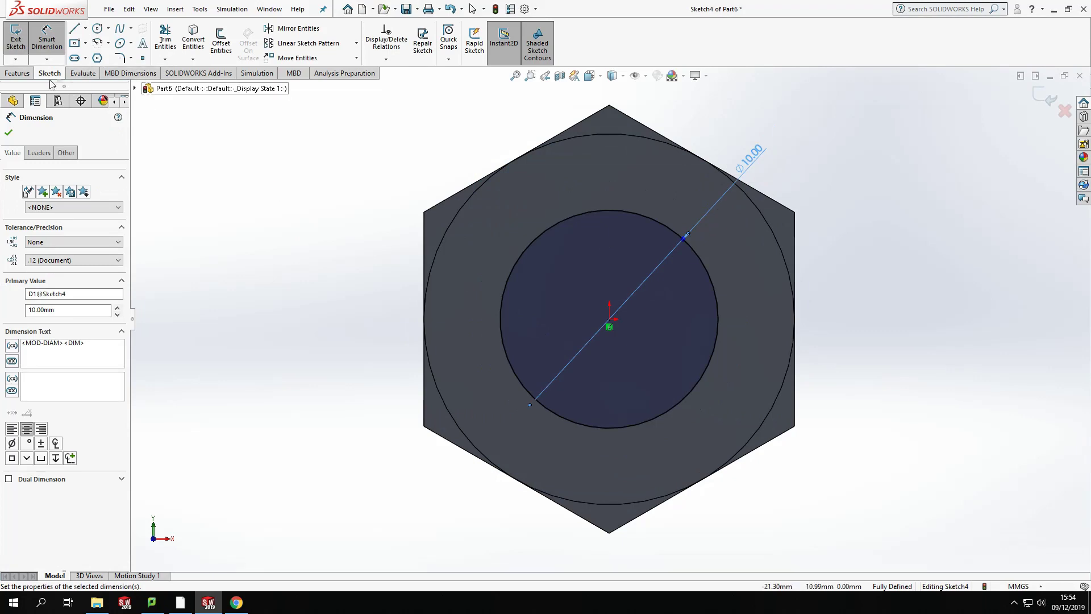
click(18, 73)
click(20, 44)
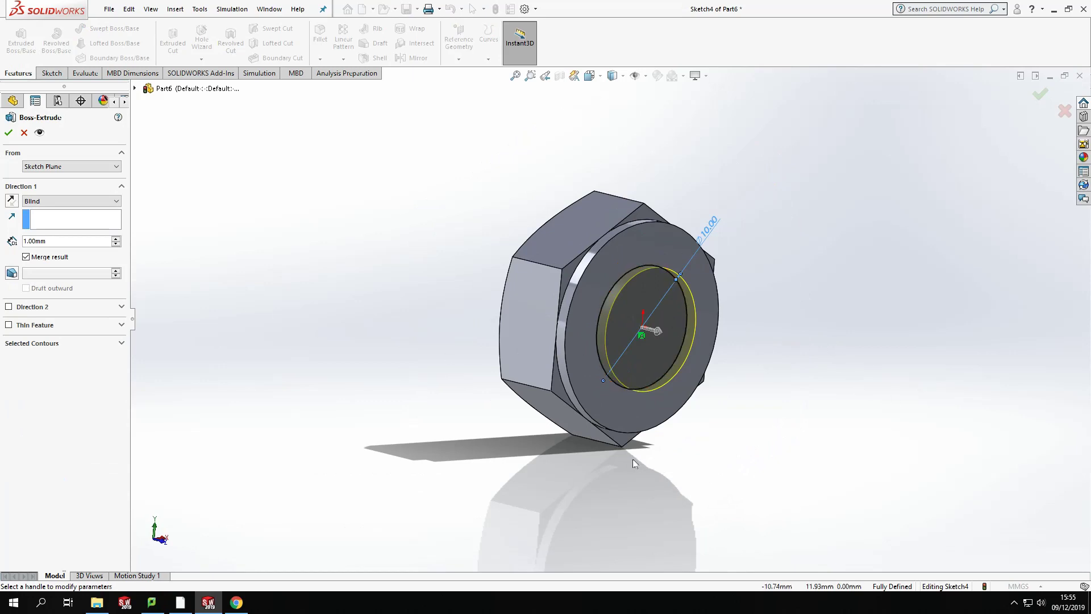
Extrude the 10 mm circle 40 mm blind as Boss-Extrude3 for the shaft
double_click(57, 240)
text(40)
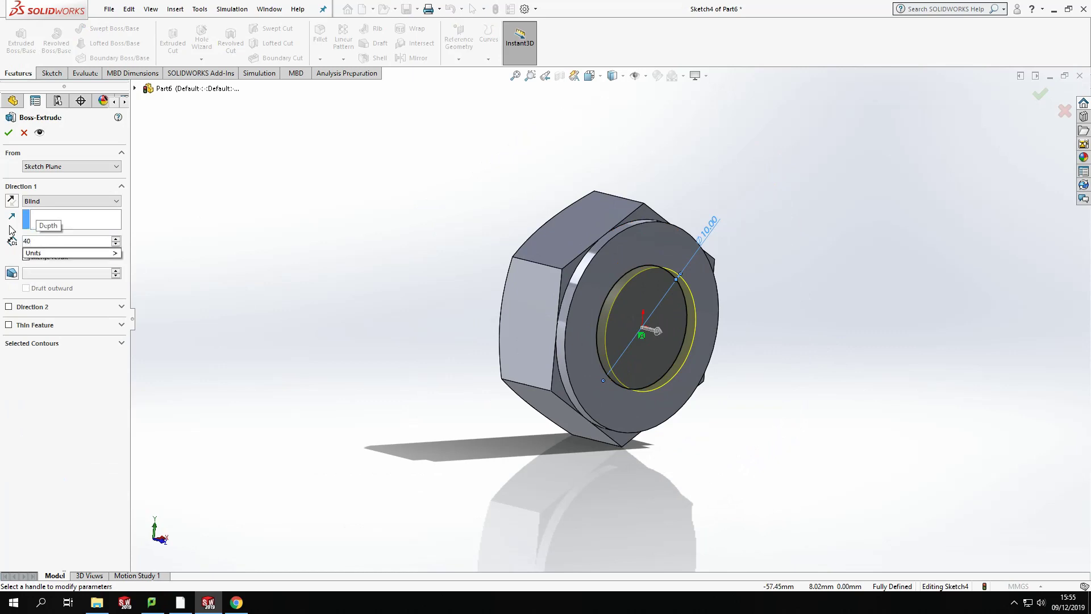
key(Return)
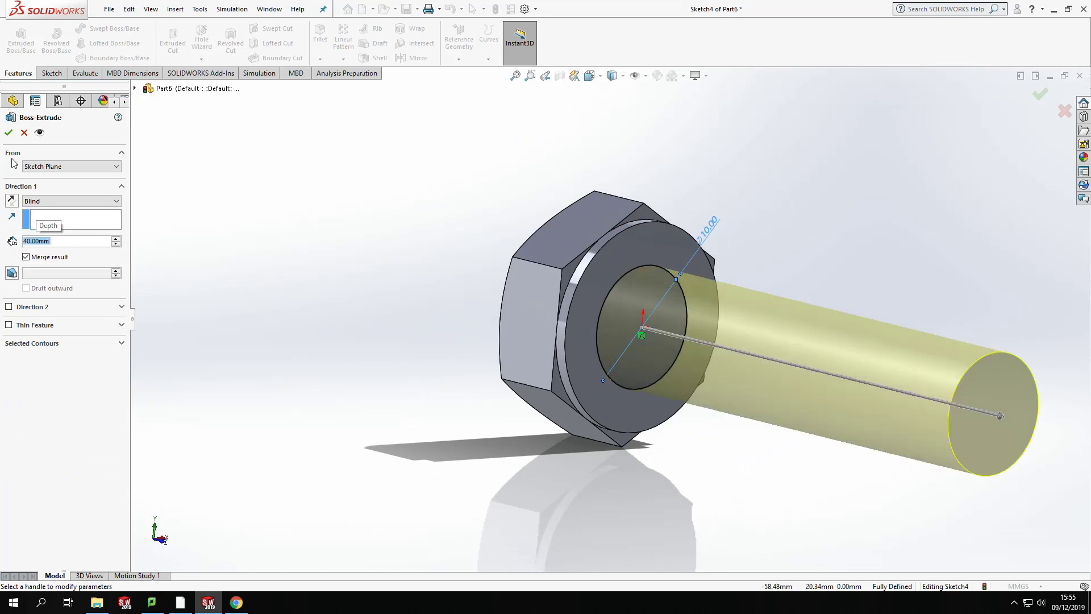
click(8, 132)
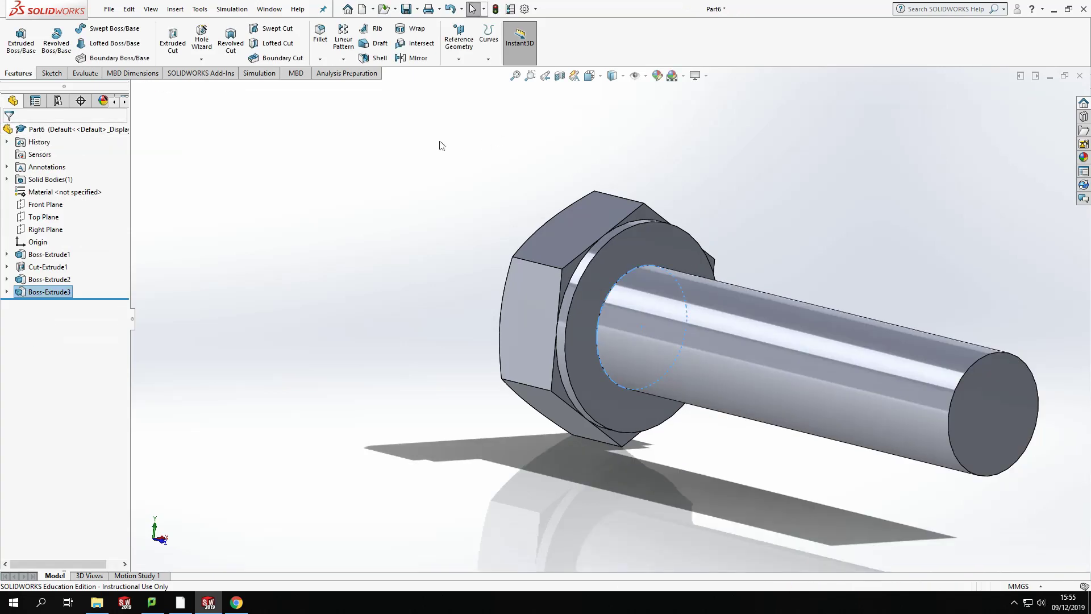
click(412, 149)
scroll(407, 224, up, 3)
middle_drag(514, 264, 517, 297)
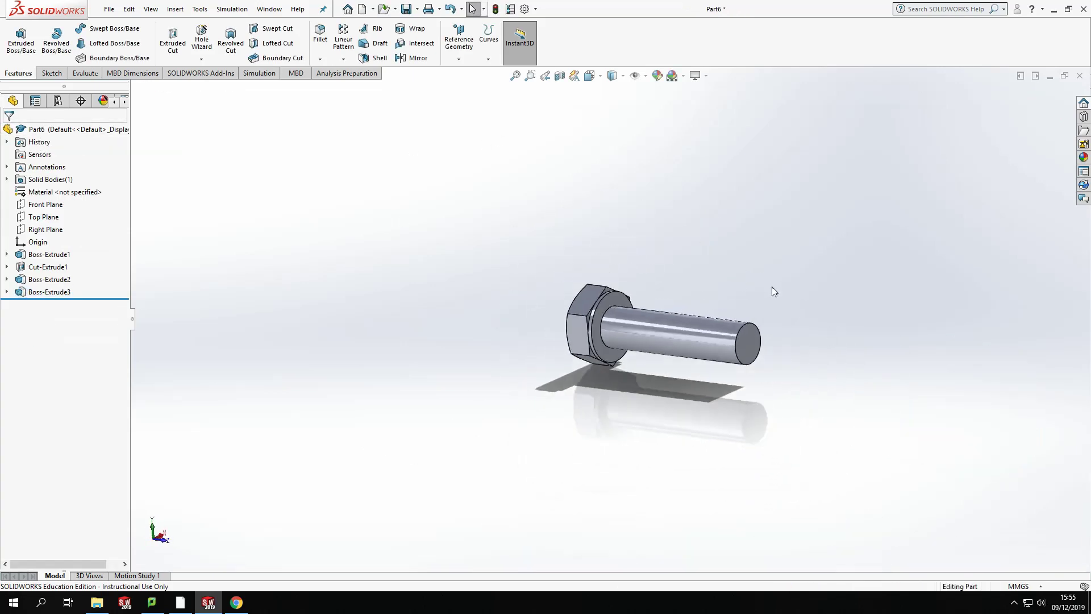
scroll(756, 298, down, 3)
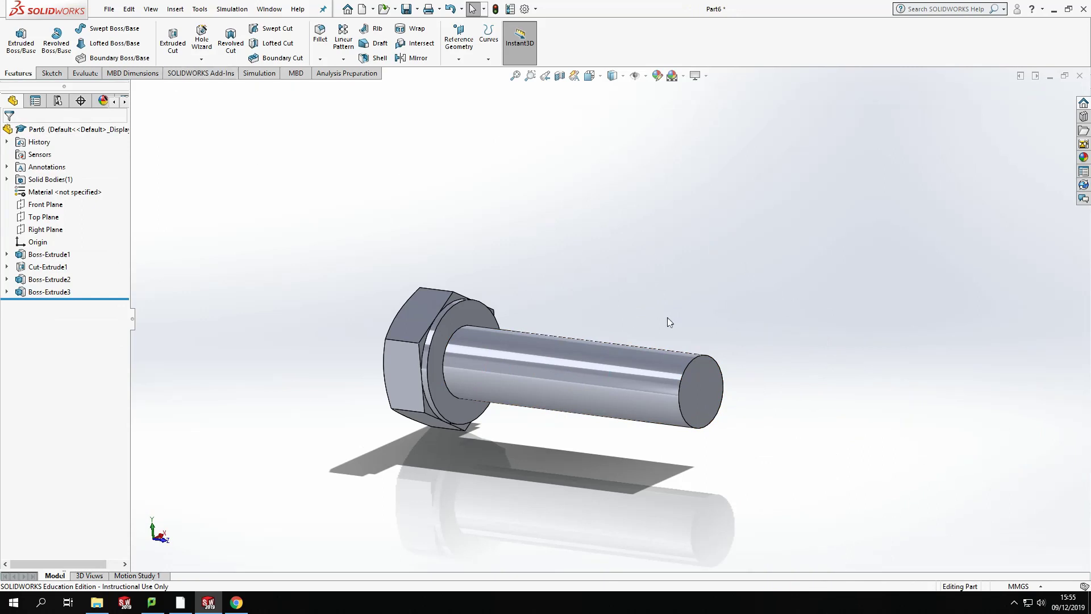
Chamfer the shaft's tip edge at 1.00 mm by 45°
click(694, 360)
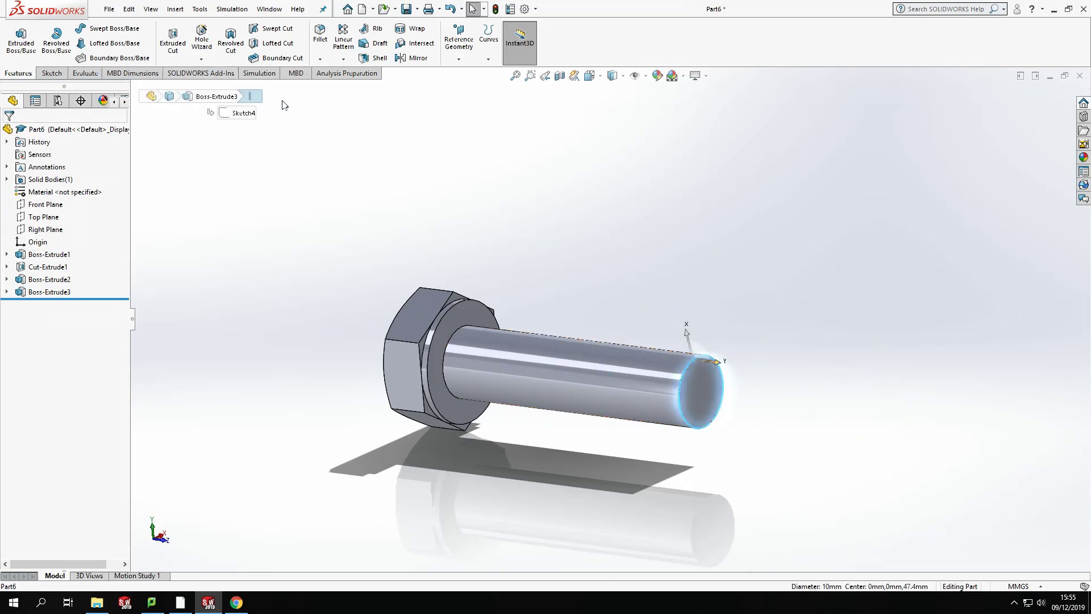
click(320, 59)
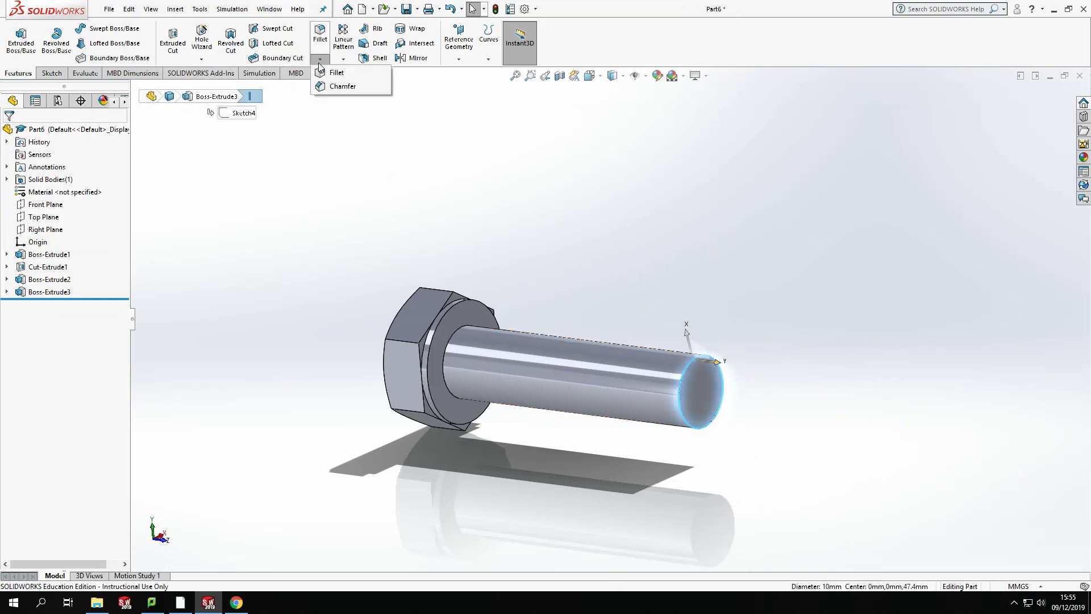
click(343, 87)
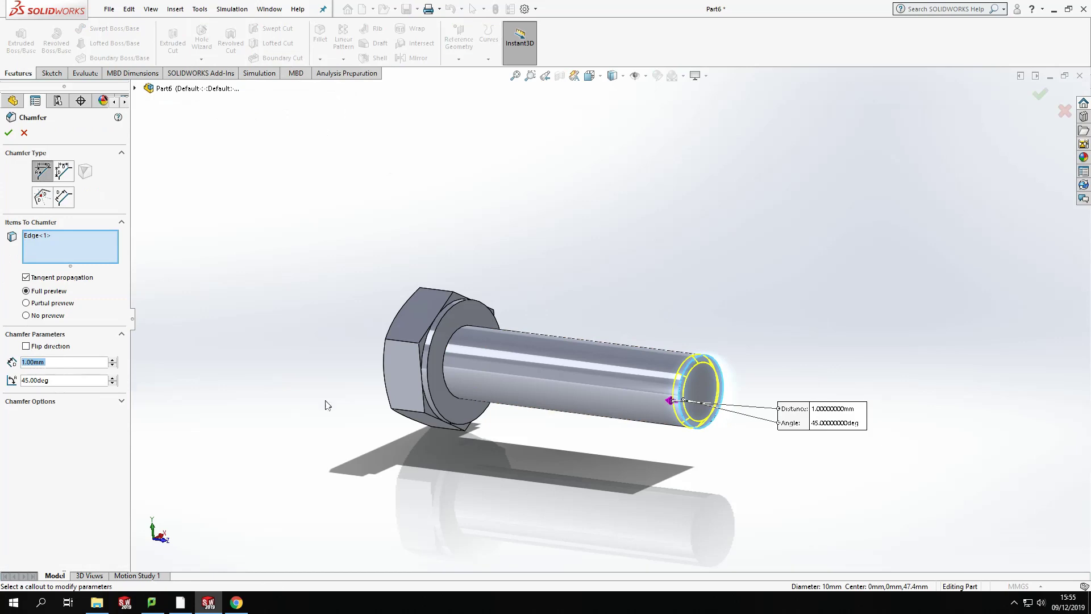
click(52, 364)
middle_drag(682, 352, 739, 318)
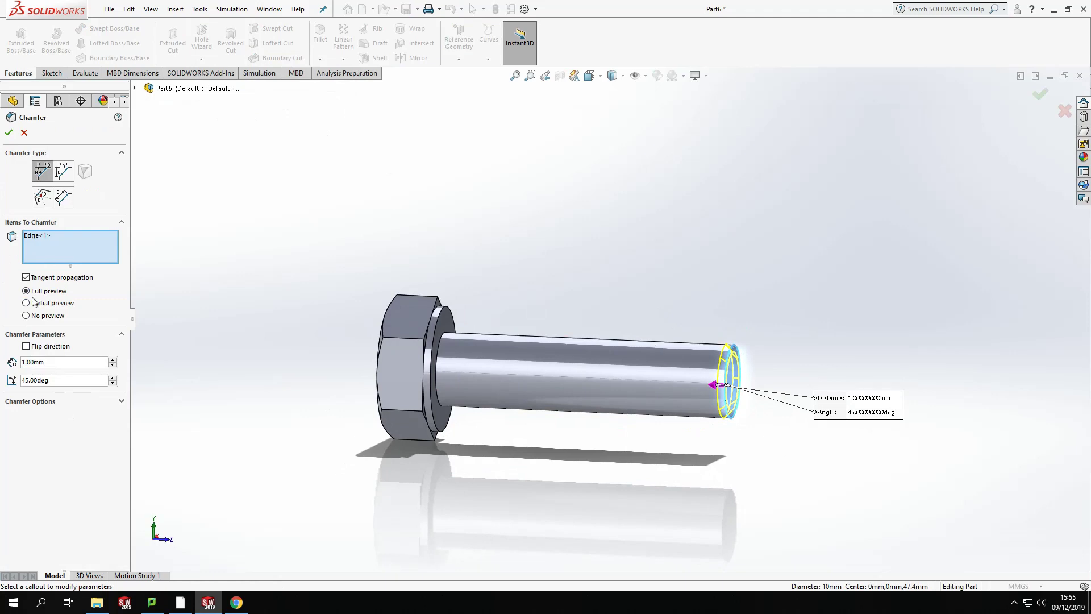
scroll(784, 318, down, 5)
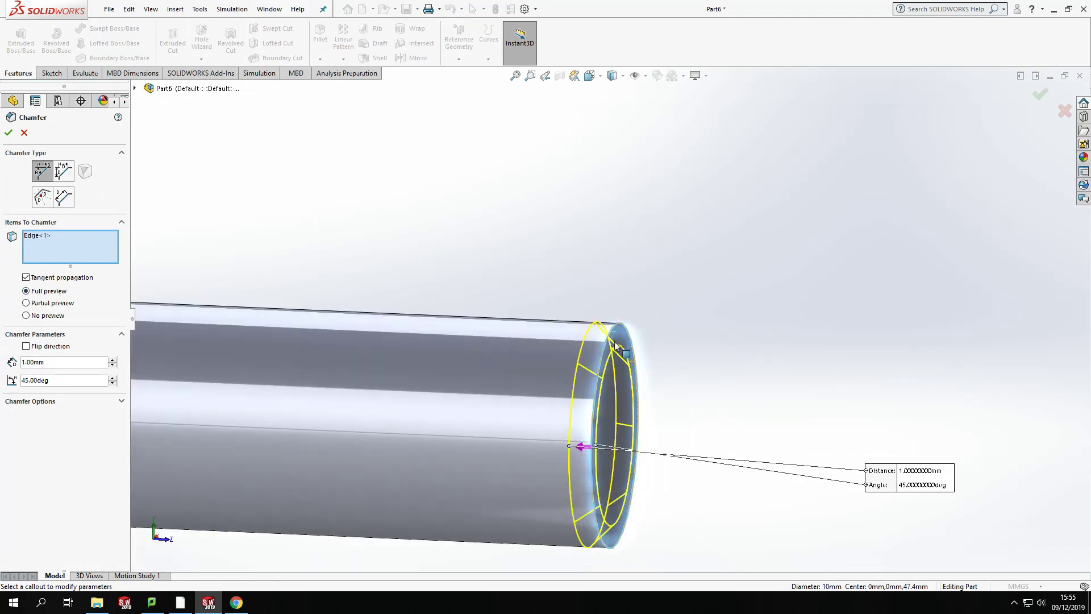
scroll(604, 330, up, 2)
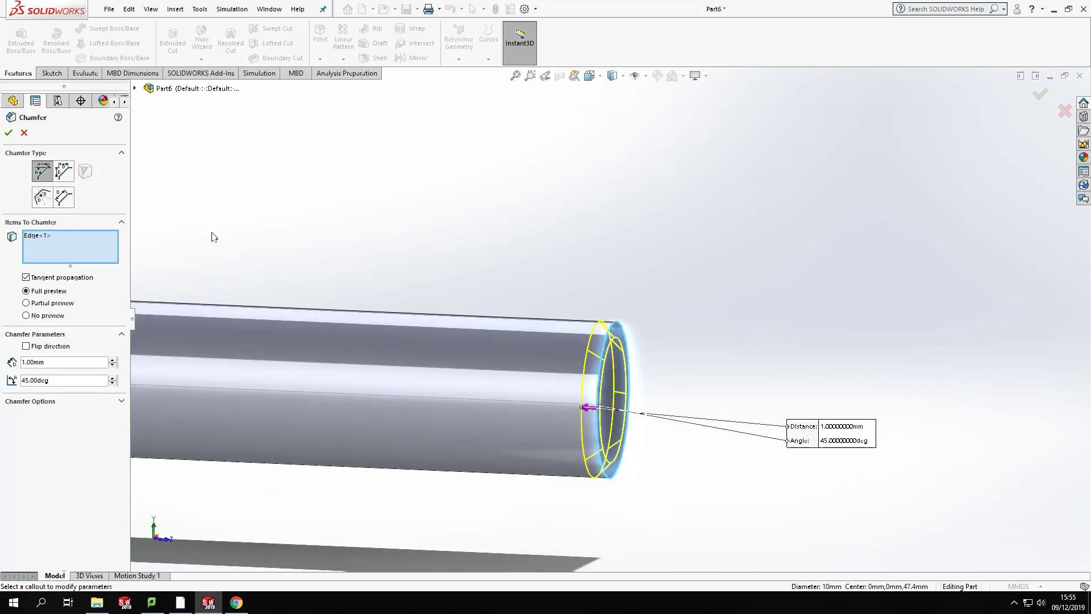
click(9, 133)
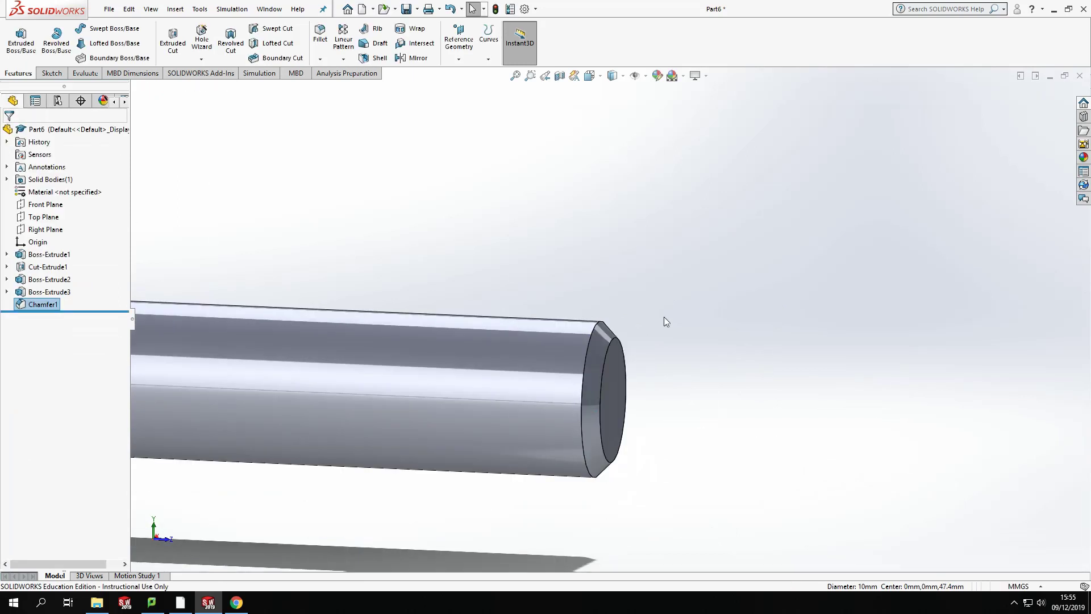
Zoom out to the whole chamfered bolt and open the Hole Wizard dropdown
scroll(666, 329, up, 3)
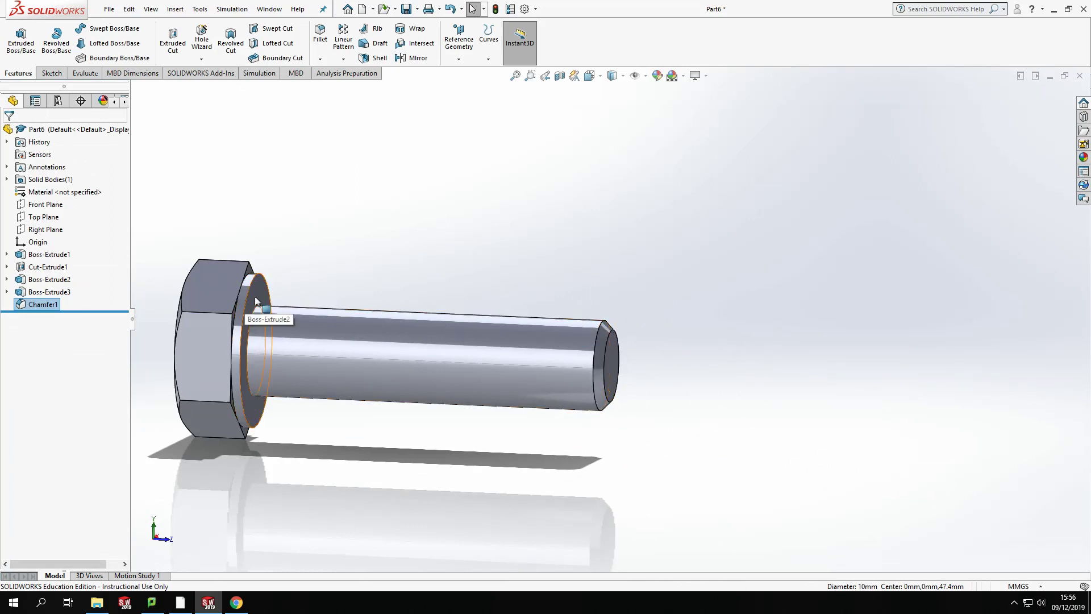
click(202, 60)
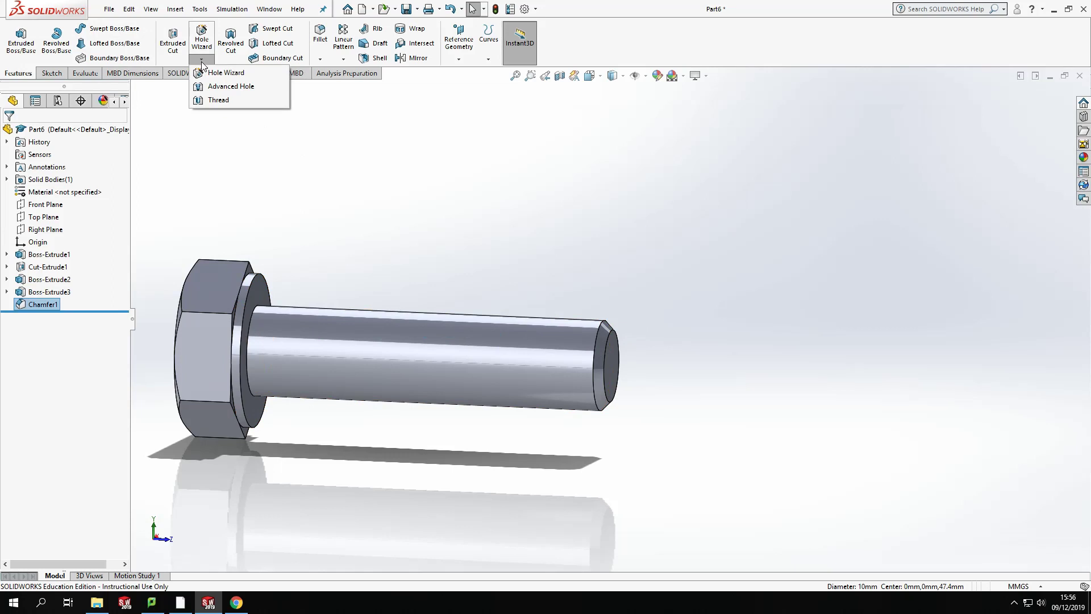
Choose Thread, dismiss the profile warning, and pick the shaft's tip edge as thread start
click(228, 102)
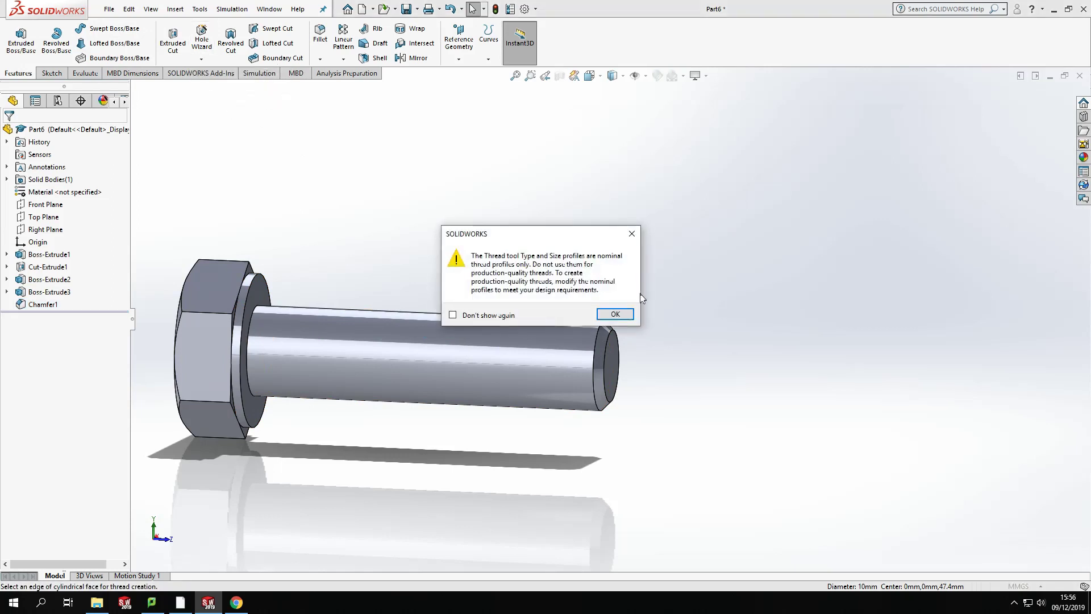
click(624, 315)
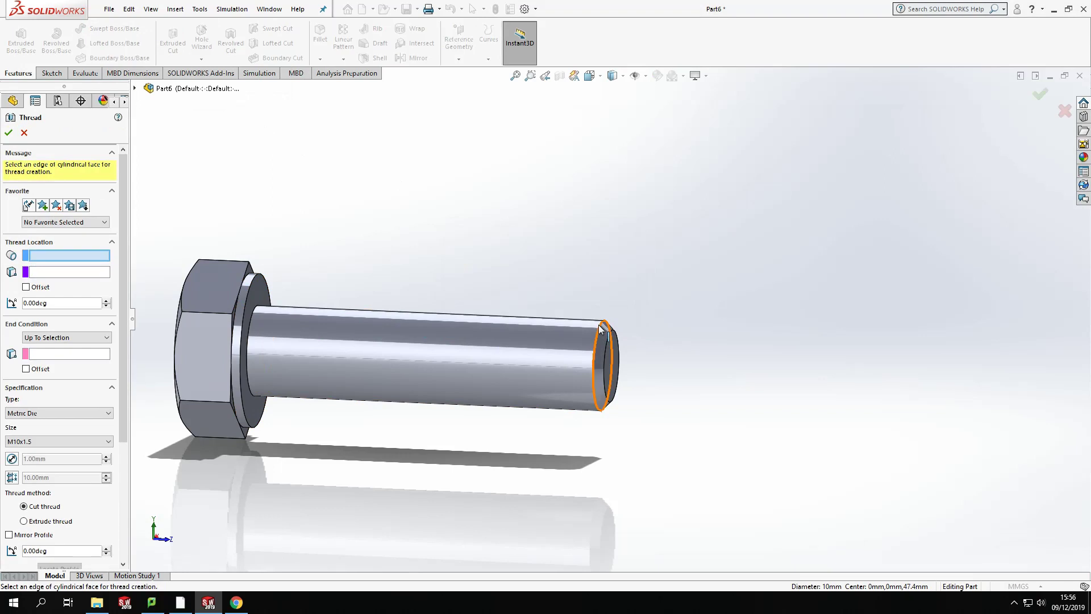
click(603, 328)
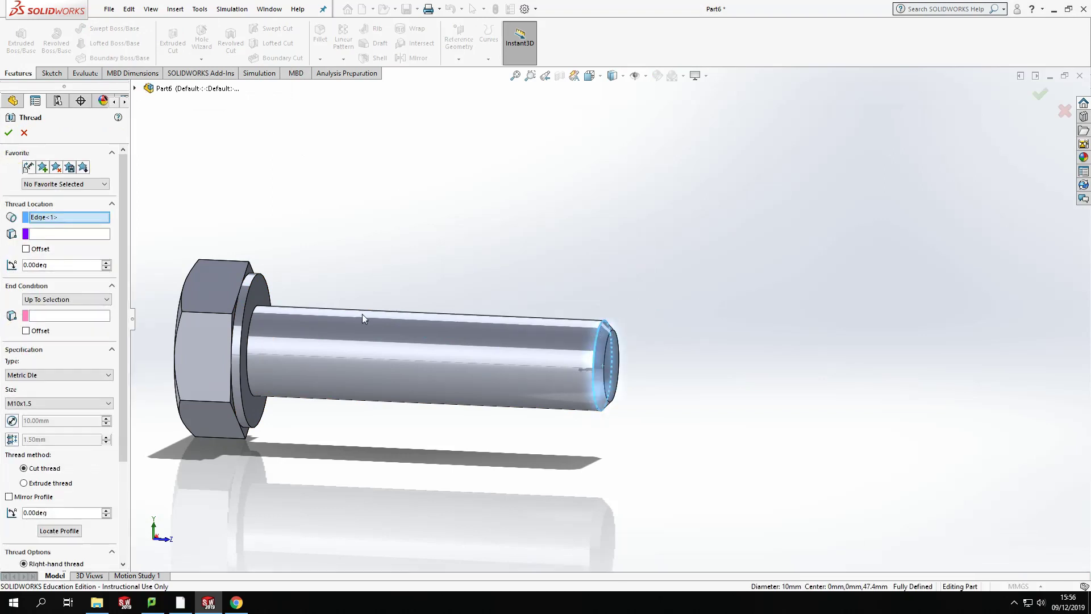
scroll(610, 331, down, 3)
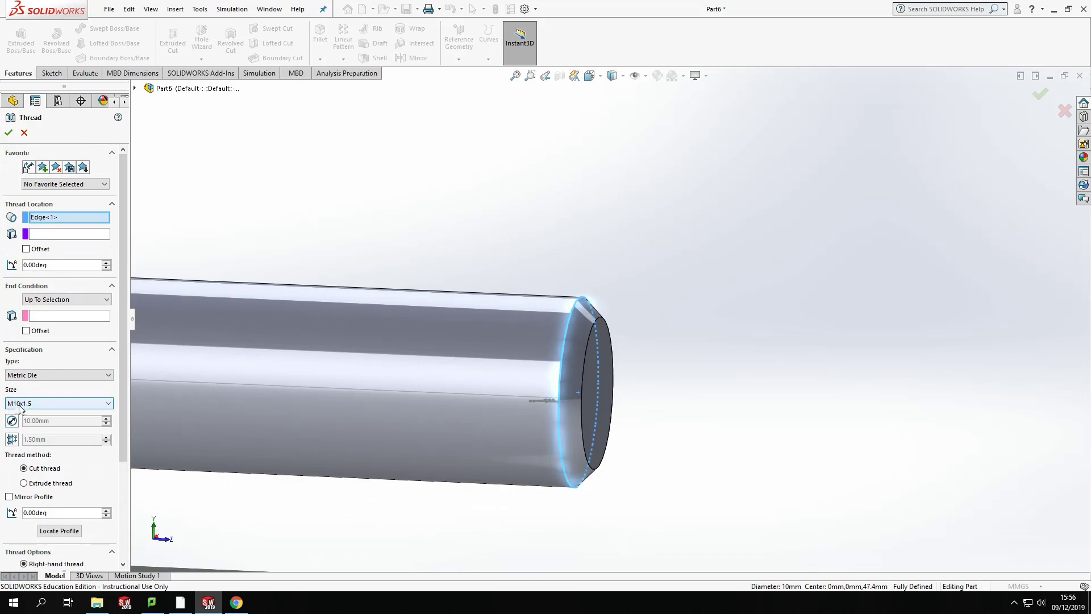
click(77, 375)
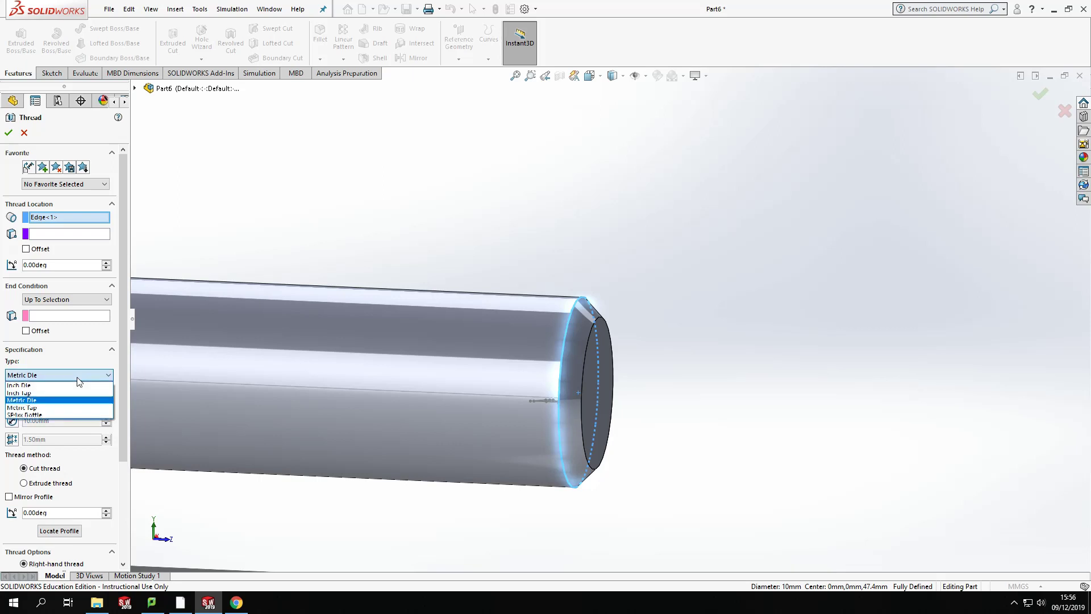
click(35, 401)
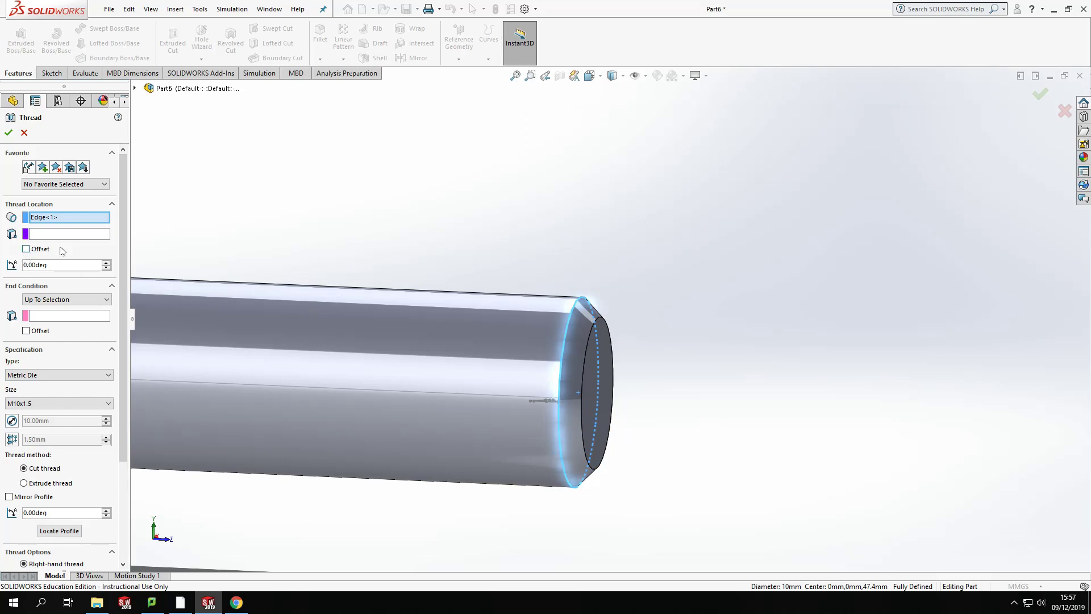
Offset the thread start 1.5 mm from the tip edge
click(26, 249)
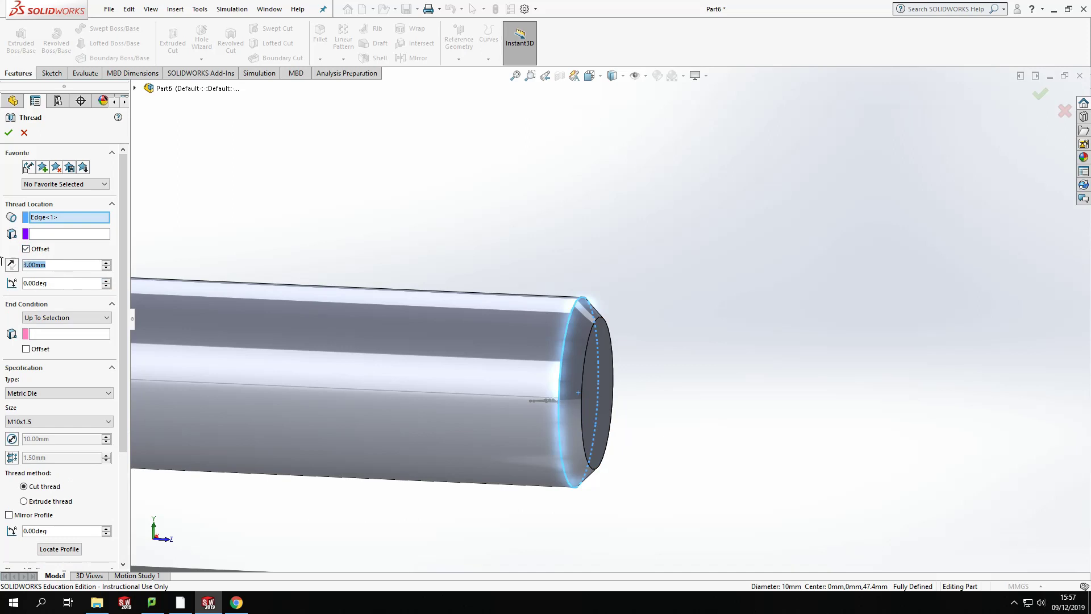
text(1.5)
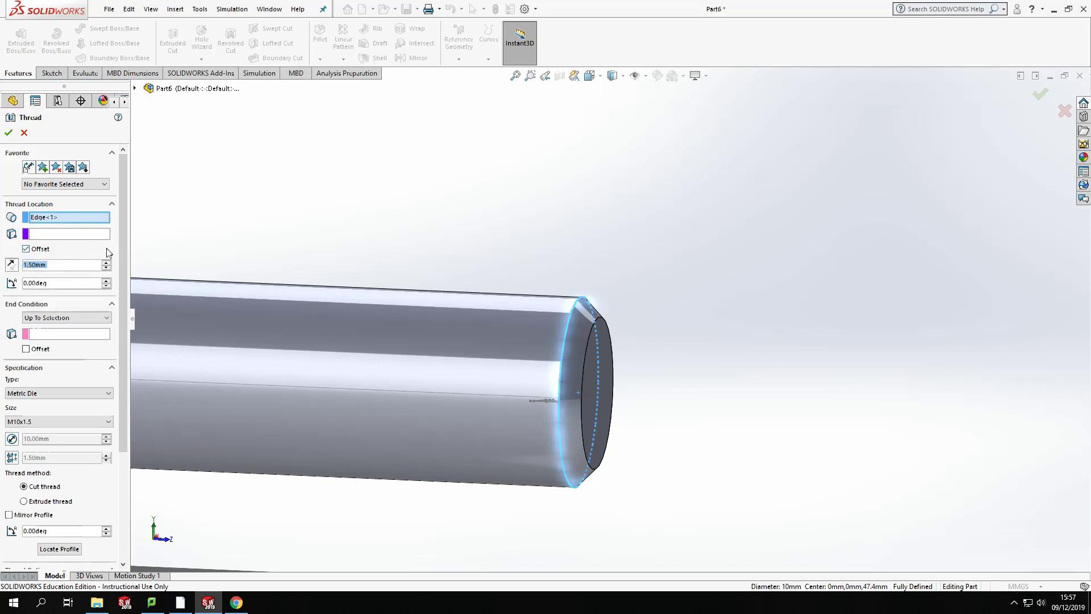
click(26, 249)
click(26, 249)
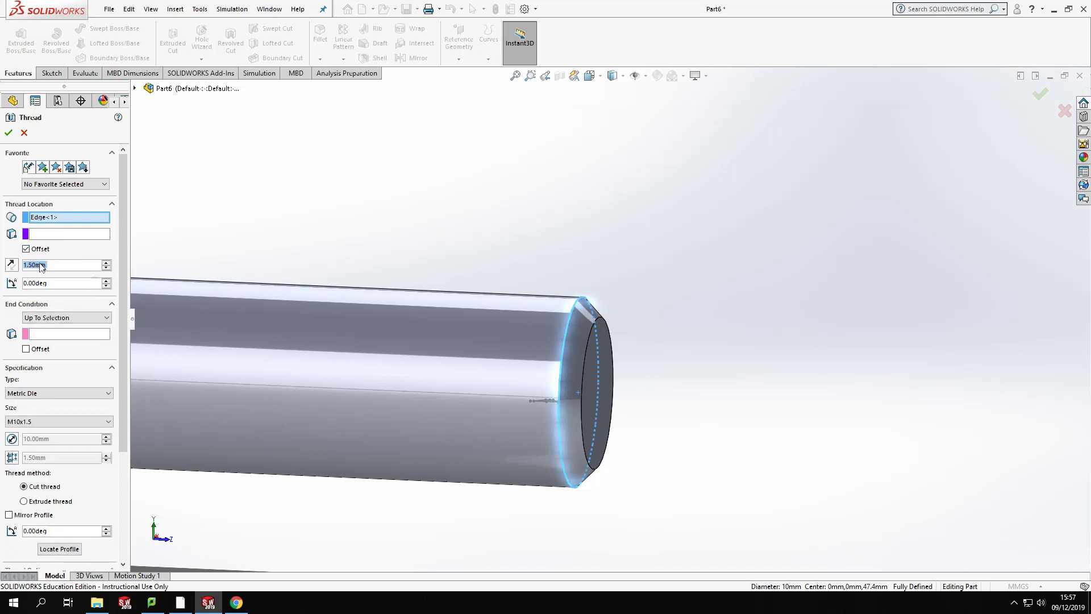
scroll(529, 308, up, 6)
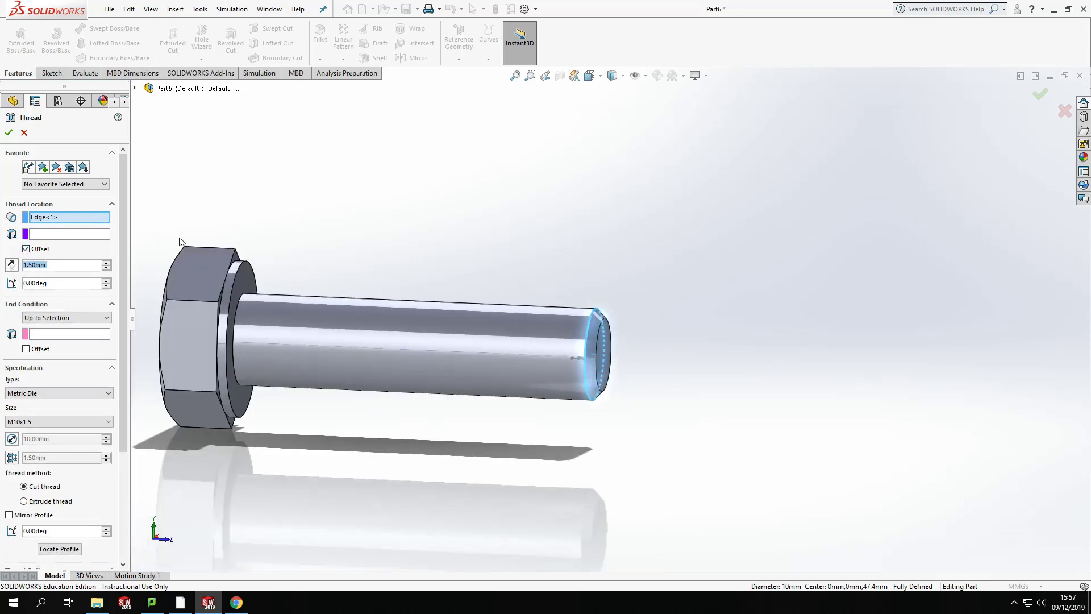
Replace Edge<1> with the bolt's chamfered end edge, leaving the end condition unchanged
click(46, 219)
key(Delete)
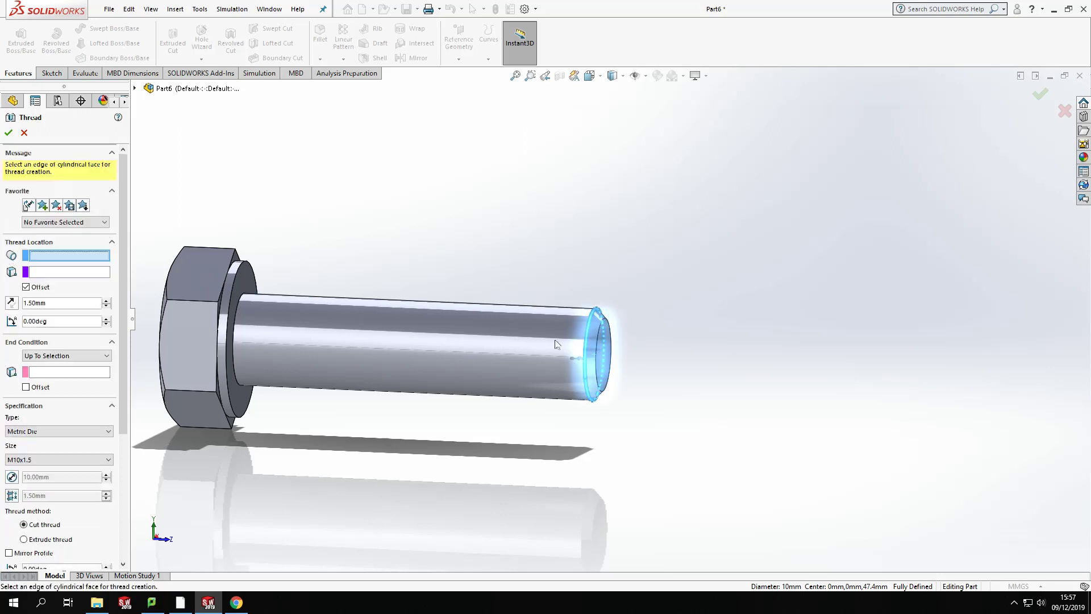
click(596, 316)
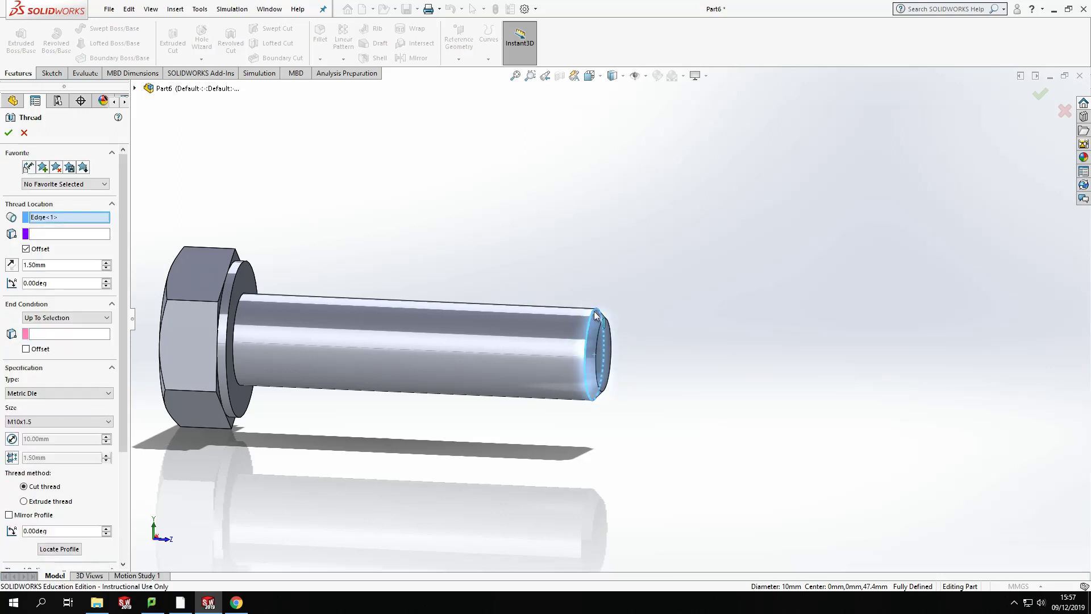
click(106, 318)
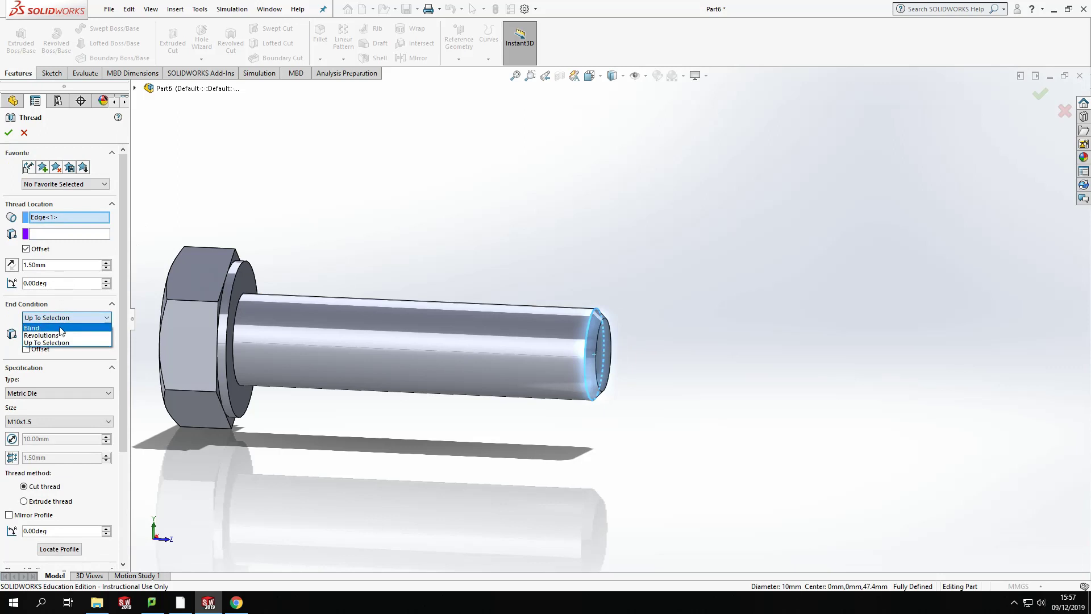
click(349, 261)
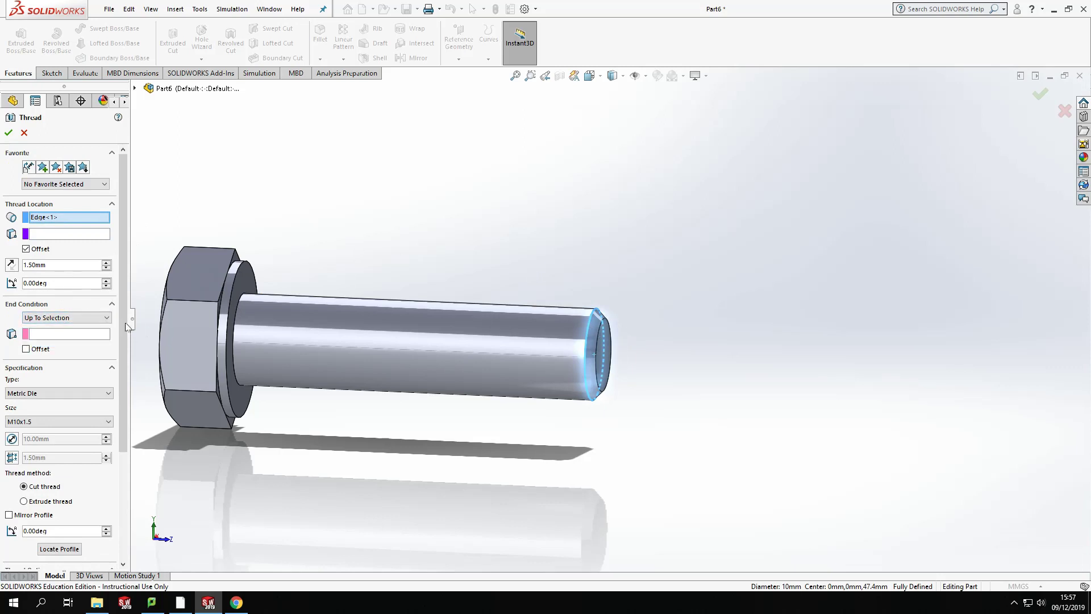
Make the thread Blind at 20.00 mm and reverse the start offset past the tip
click(93, 319)
click(85, 328)
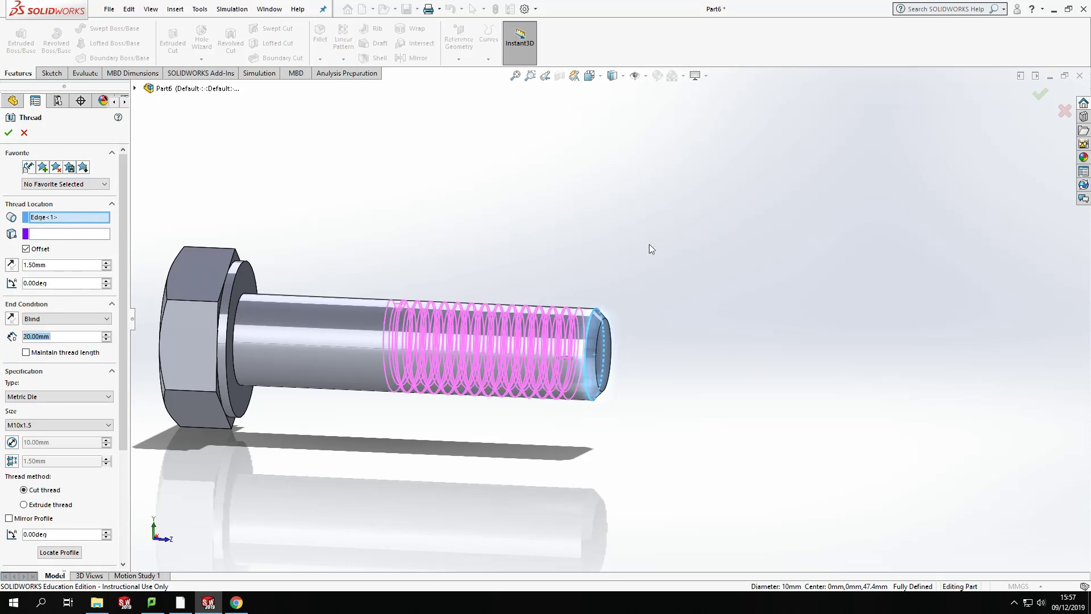
scroll(511, 347, down, 8)
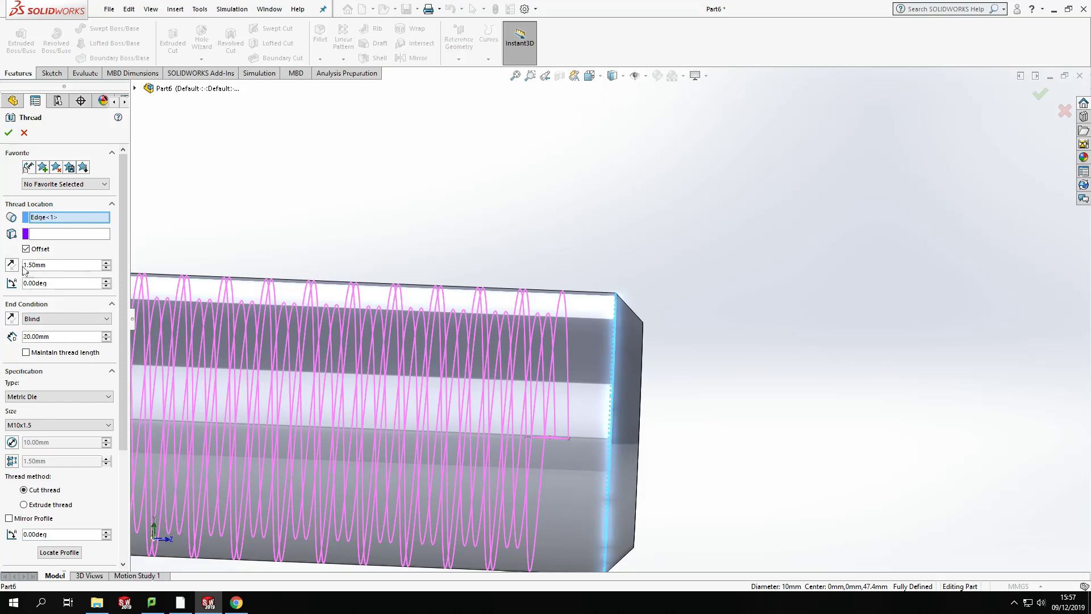
click(12, 265)
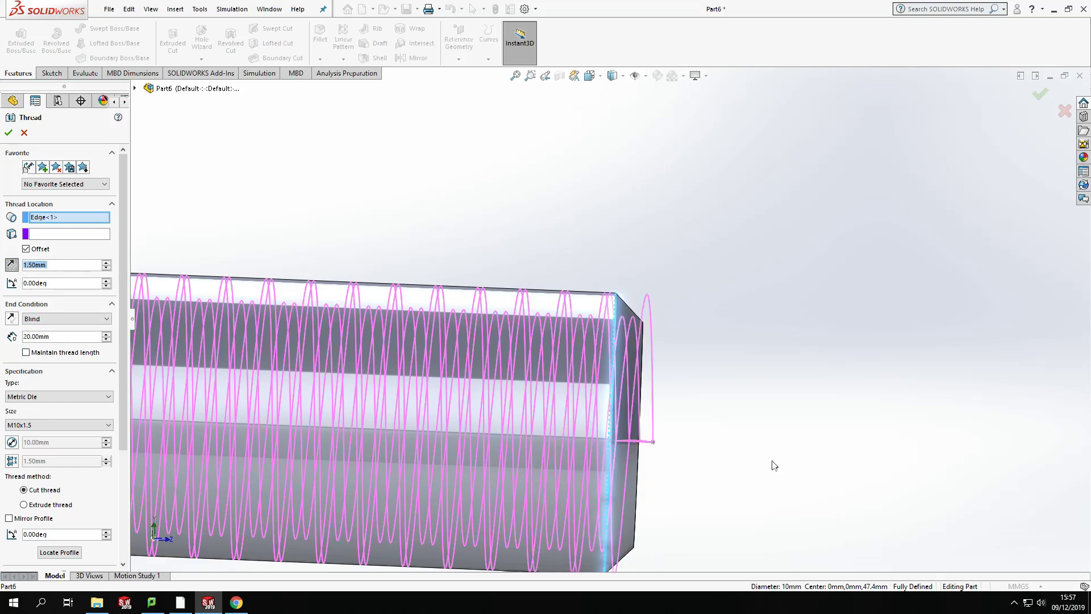
Check the thread preview around the chamfered tip and accept it as Thread1
middle_drag(672, 432, 619, 373)
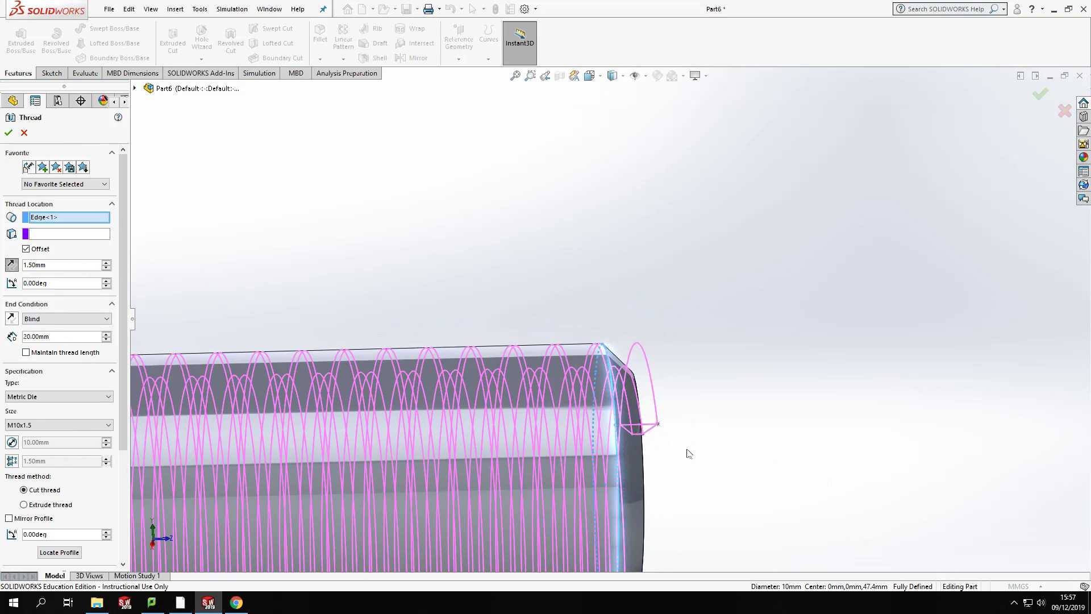
scroll(690, 452, down, 3)
middle_drag(689, 453, 556, 173)
scroll(543, 341, down, 2)
middle_drag(650, 370, 650, 426)
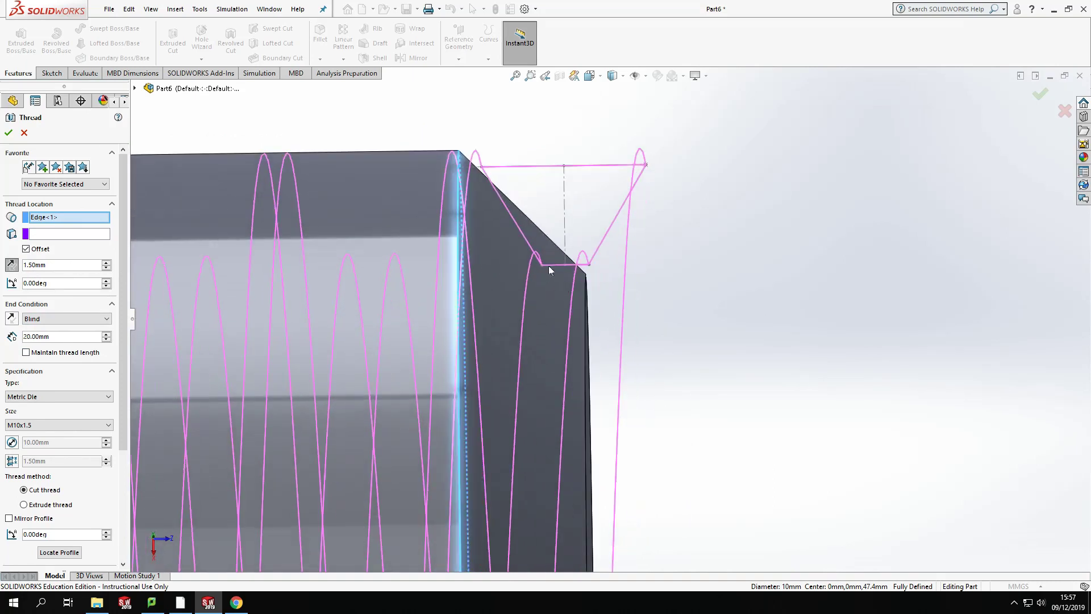
middle_drag(689, 346, 593, 268)
middle_drag(704, 327, 654, 285)
click(9, 134)
middle_drag(670, 261, 567, 297)
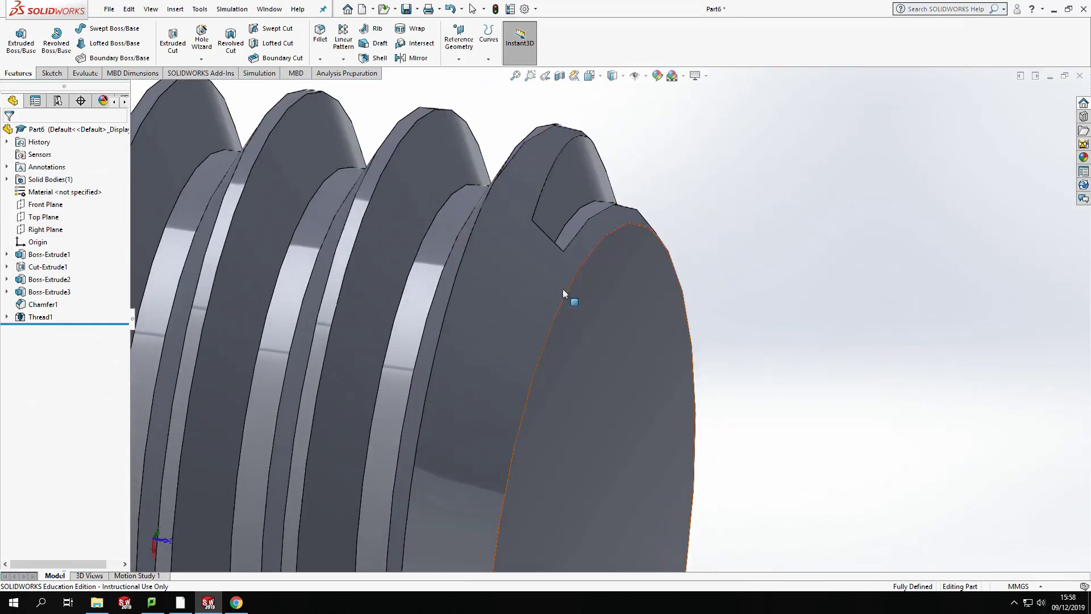
Edit Thread1 and change its start offset to 3.00 mm, then view the whole bolt
right_click(40, 317)
click(49, 287)
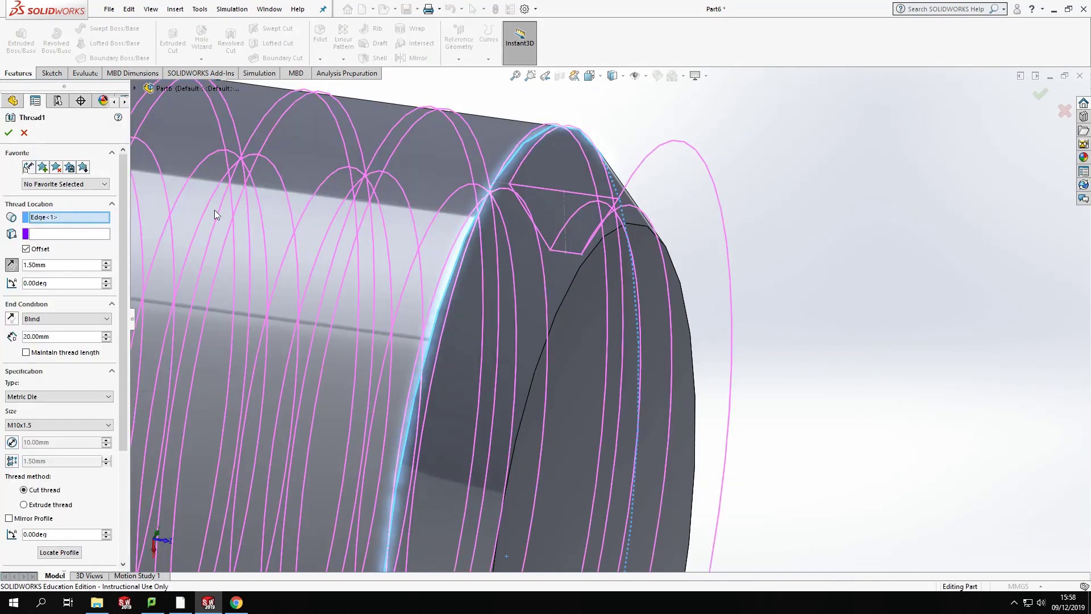
click(33, 264)
text(3)
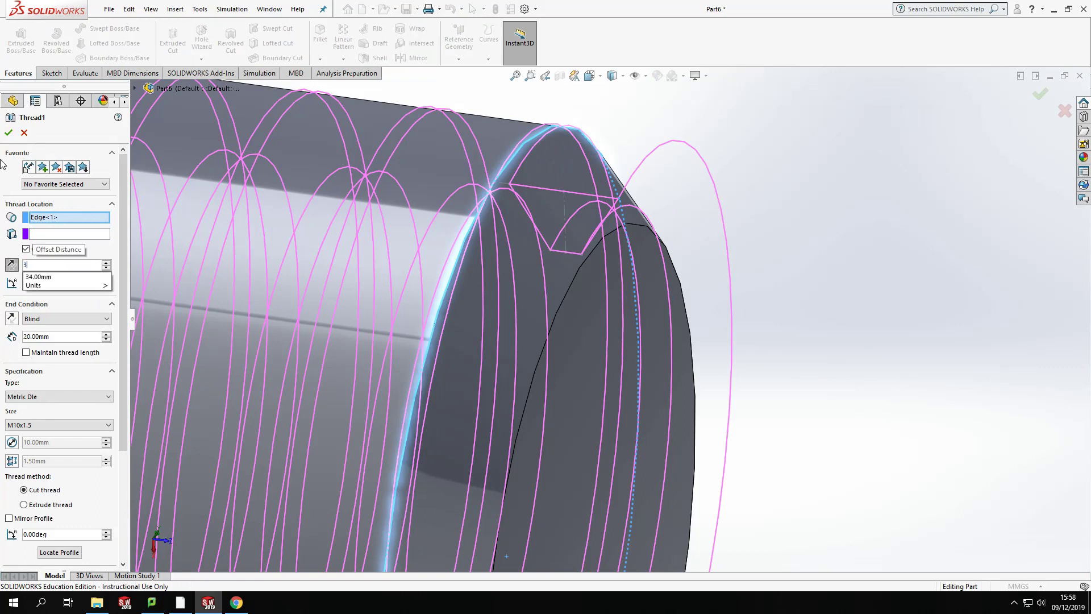
key(Return)
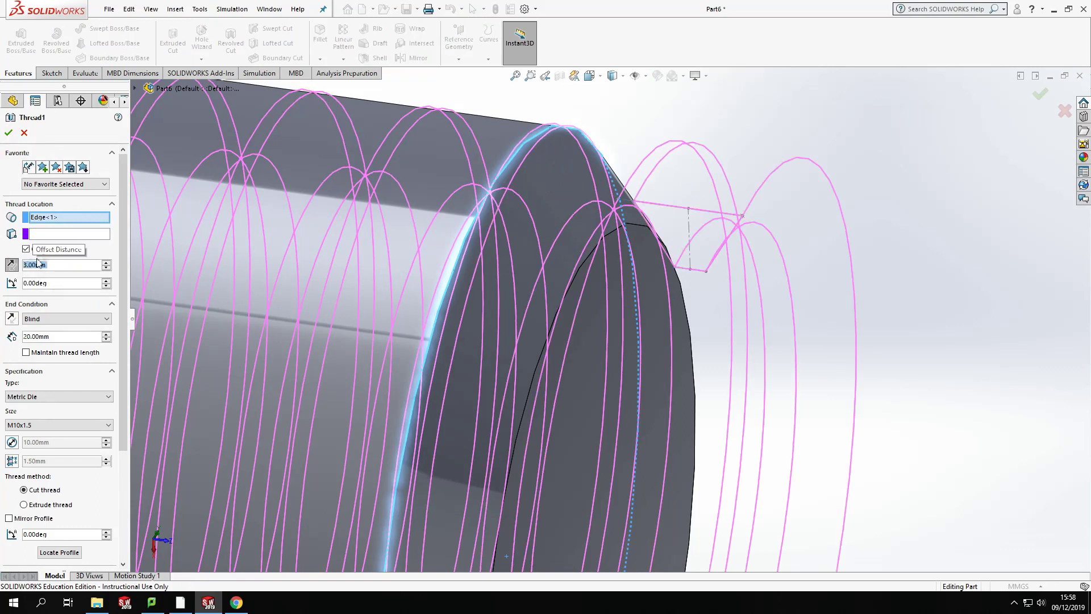
scroll(457, 285, up, 5)
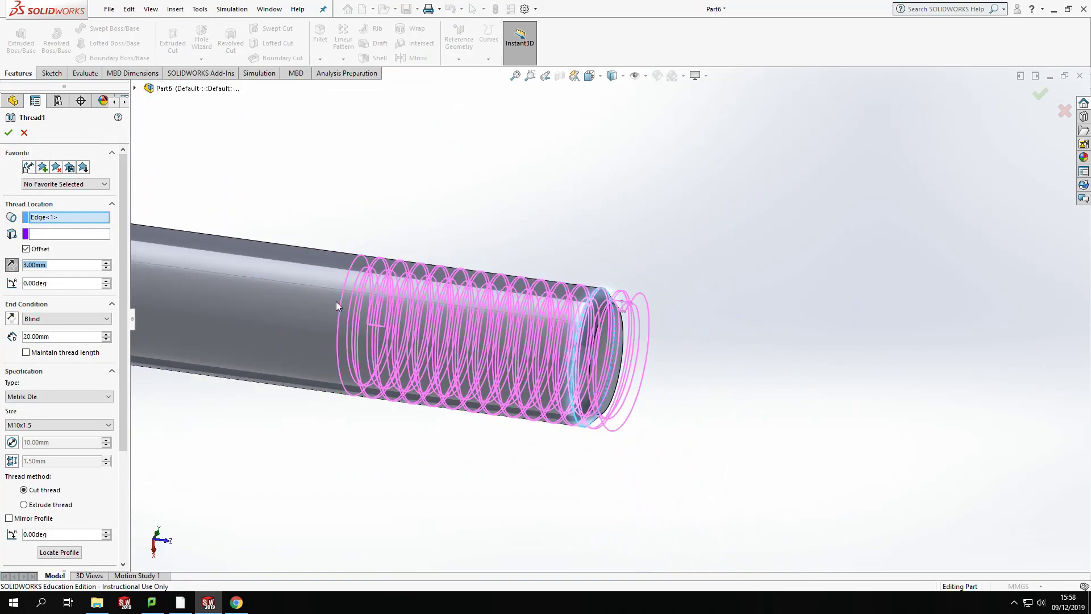
scroll(468, 301, up, 3)
middle_drag(533, 255, 388, 270)
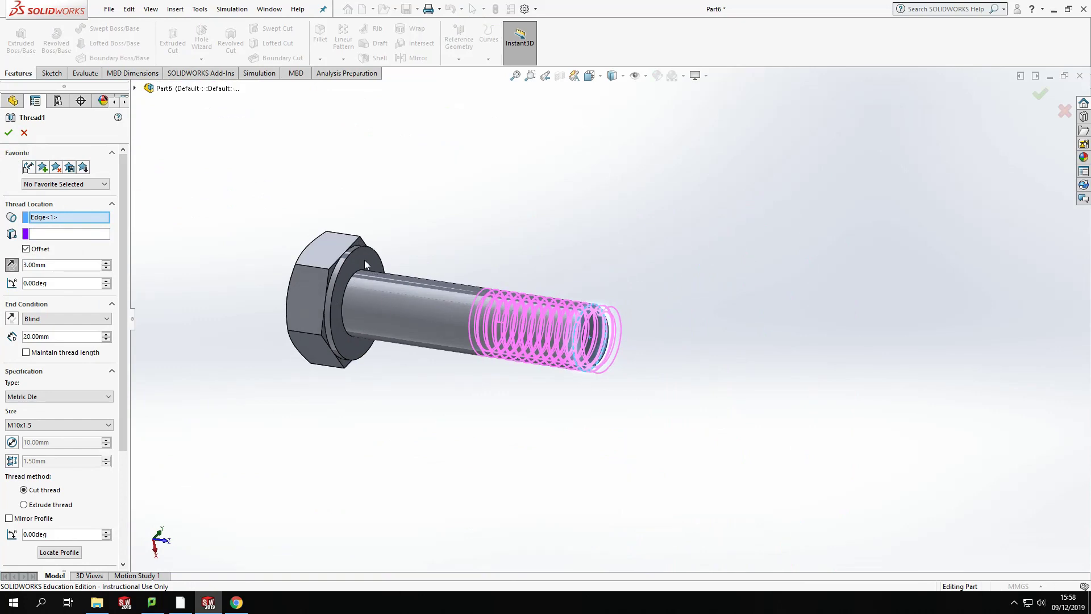
Change Thread1's end condition to Up To Selection at the collar face and apply it
click(68, 322)
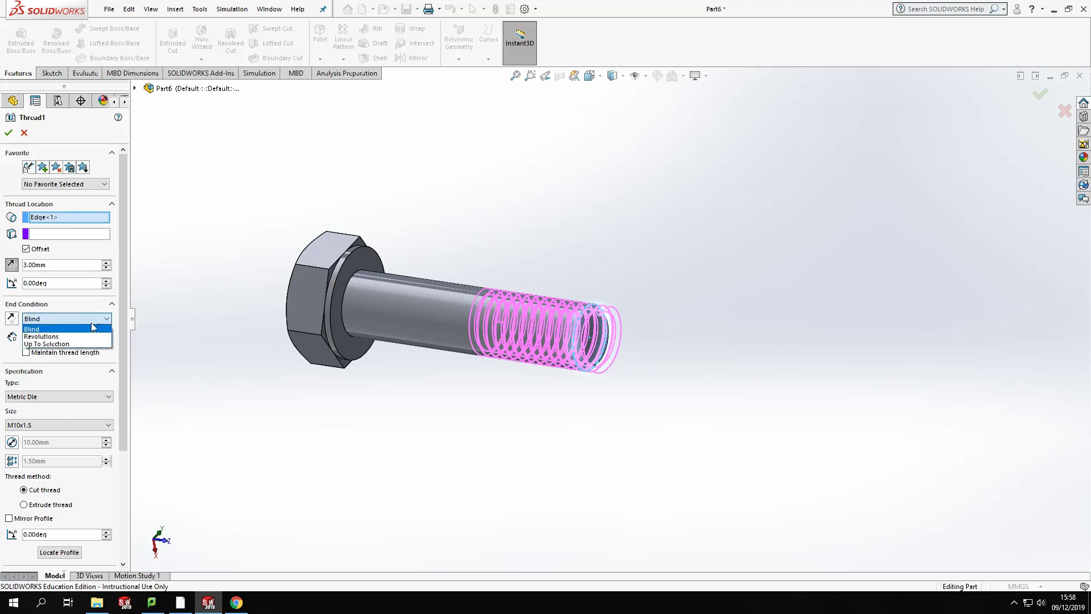
click(69, 343)
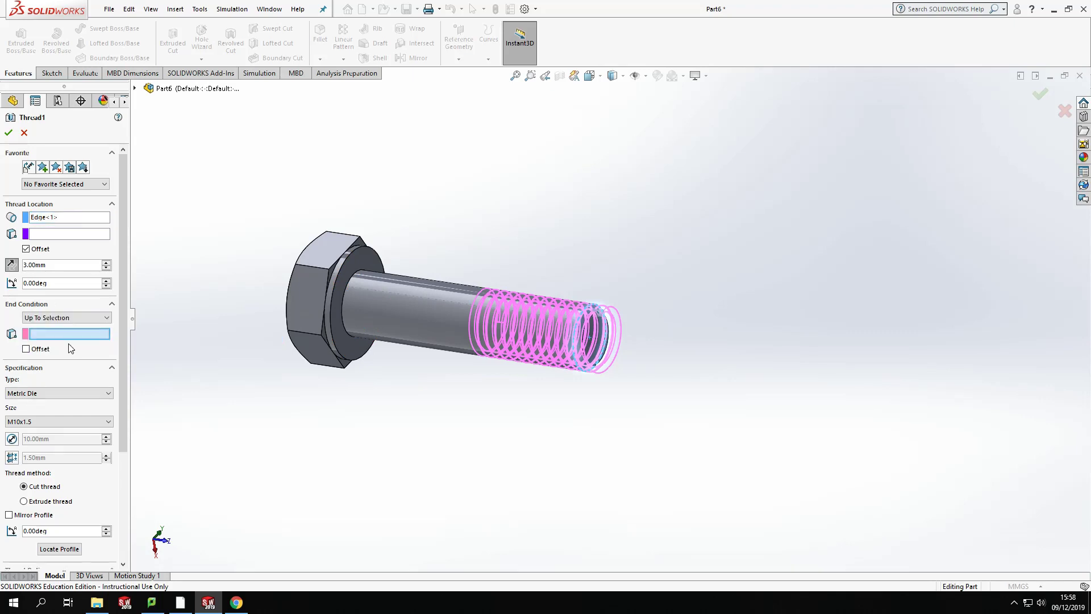
click(356, 260)
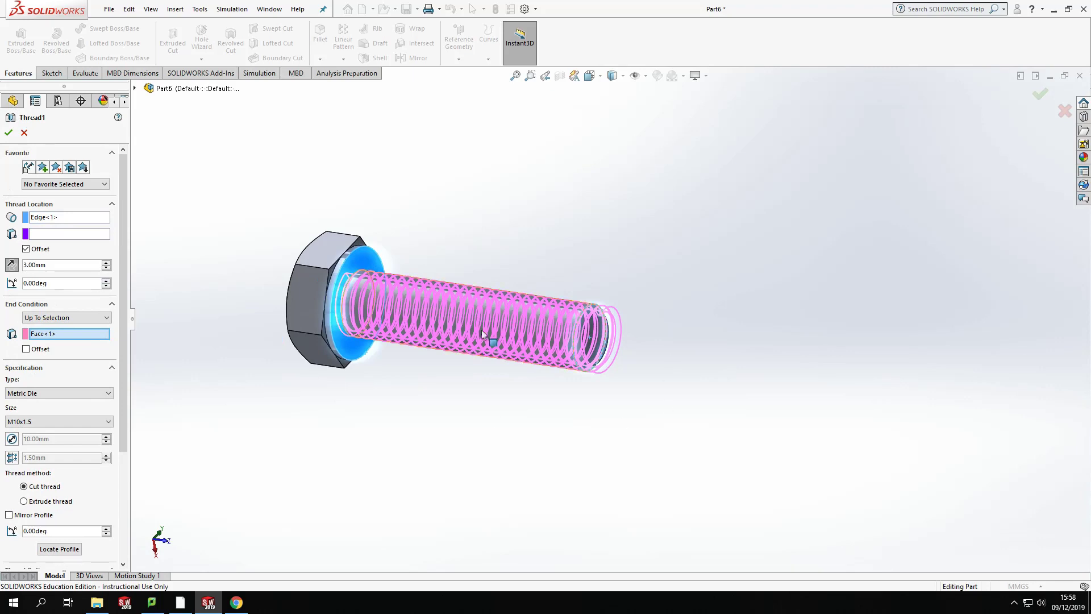
click(9, 135)
scroll(662, 290, down, 2)
scroll(662, 291, down, 2)
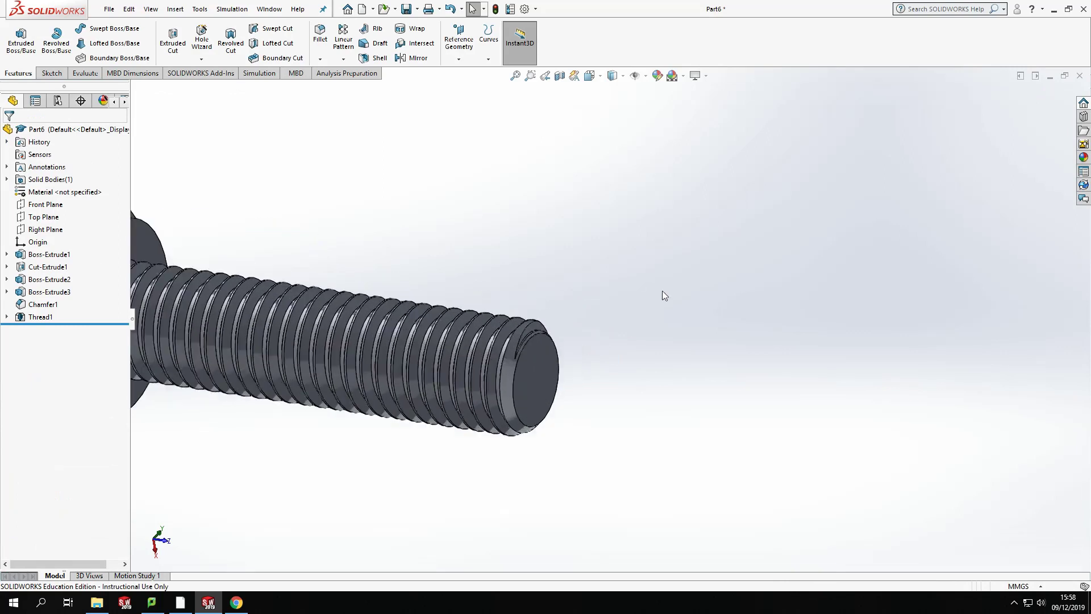
scroll(588, 336, down, 2)
scroll(557, 347, up, 3)
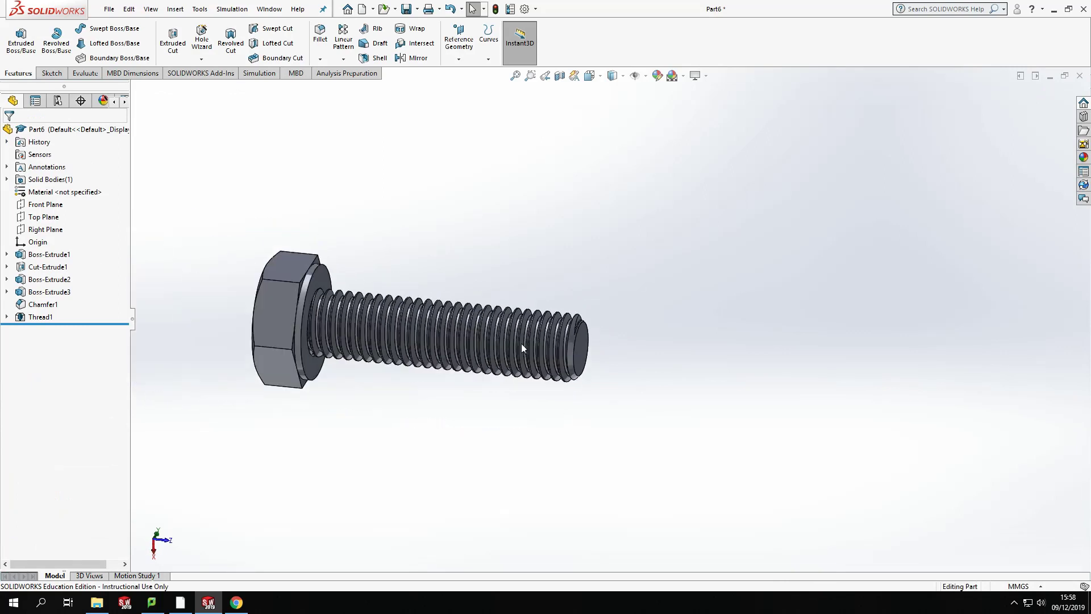
scroll(599, 319, down, 5)
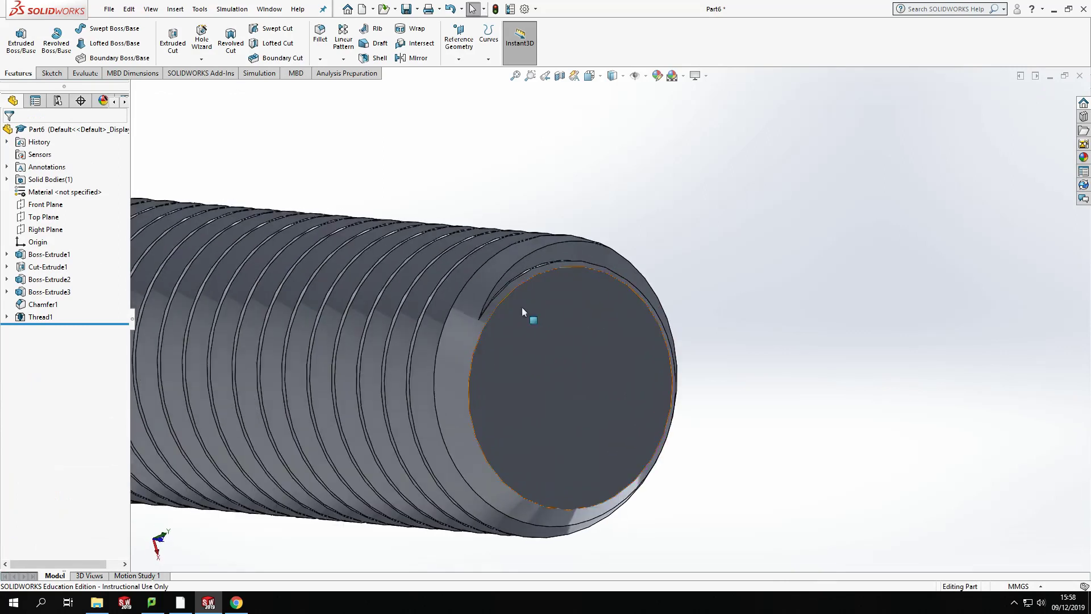
scroll(418, 315, up, 5)
scroll(464, 306, down, 6)
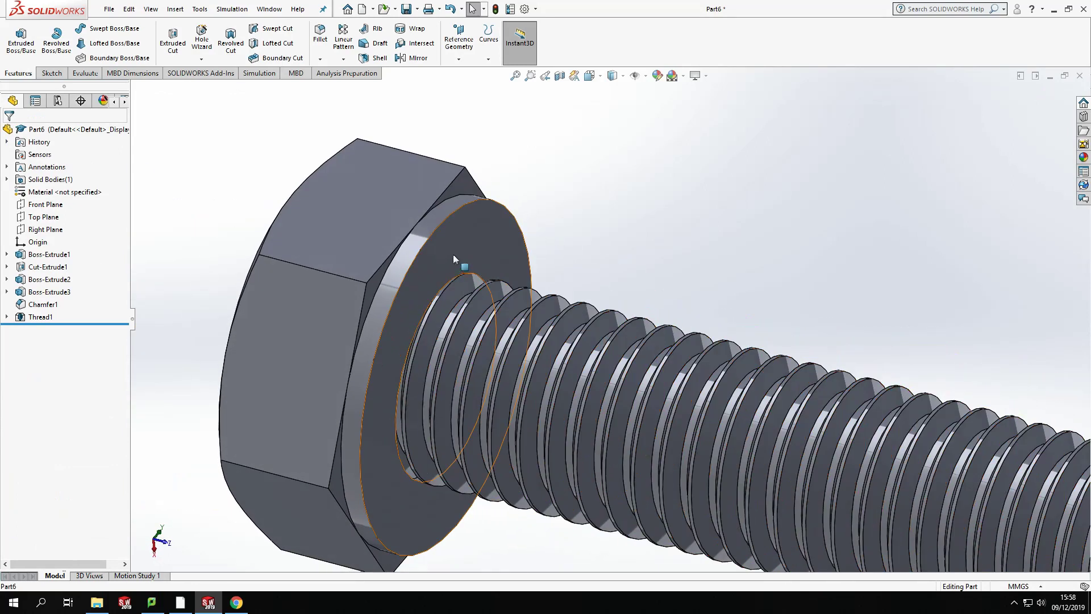
middle_drag(679, 275, 406, 271)
key(f)
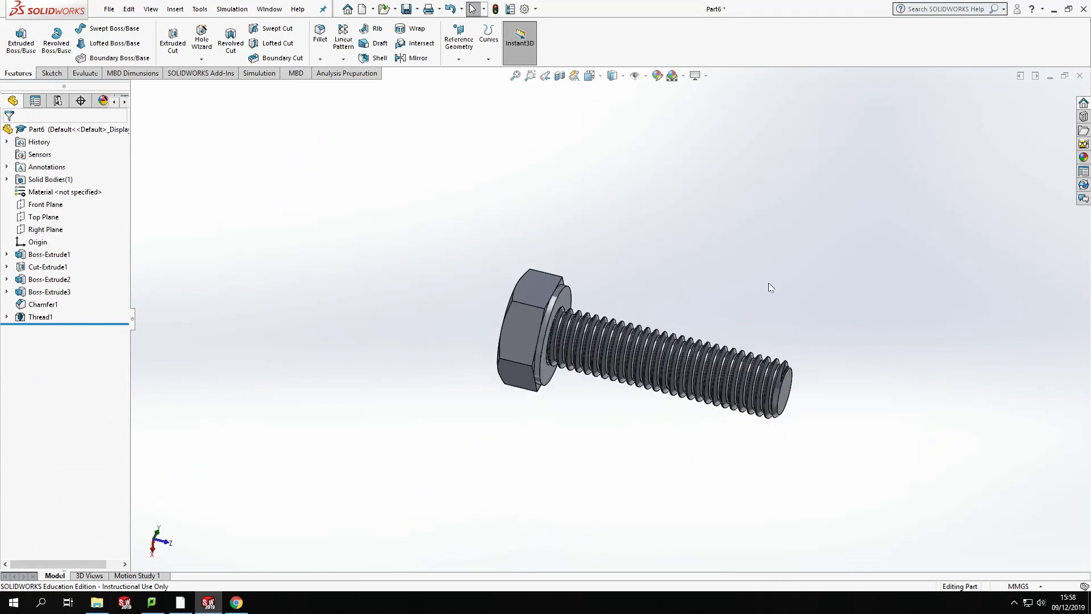
scroll(809, 460, down, 3)
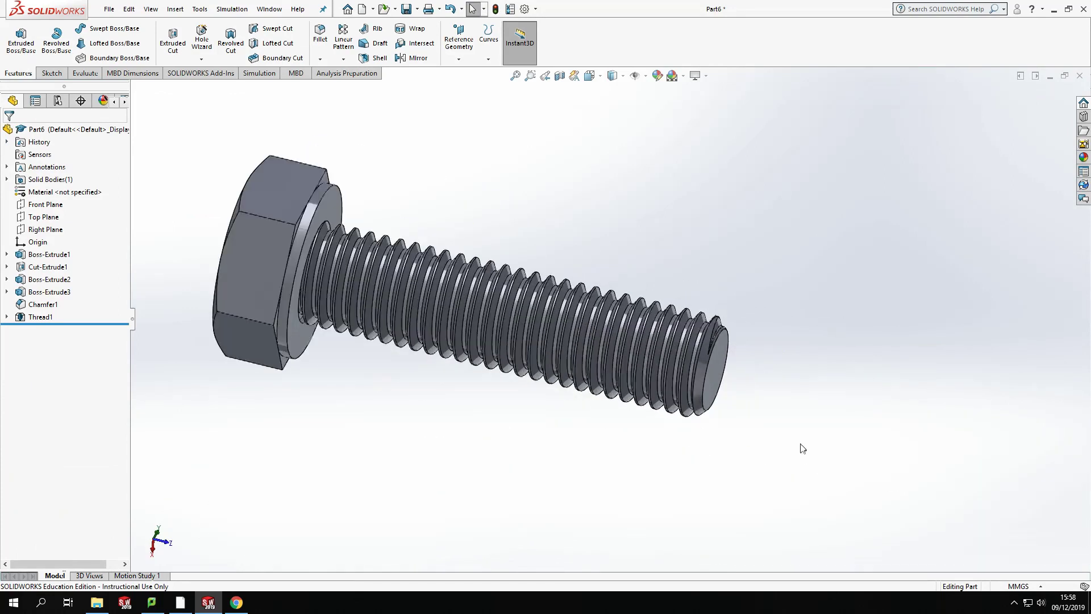
scroll(582, 303, up, 1)
scroll(532, 213, down, 2)
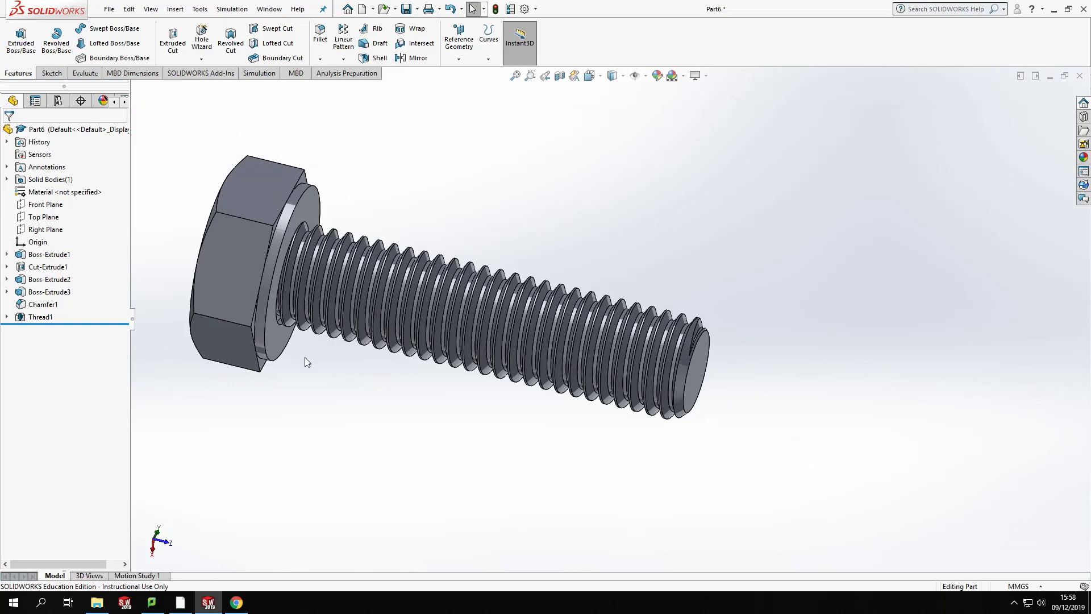